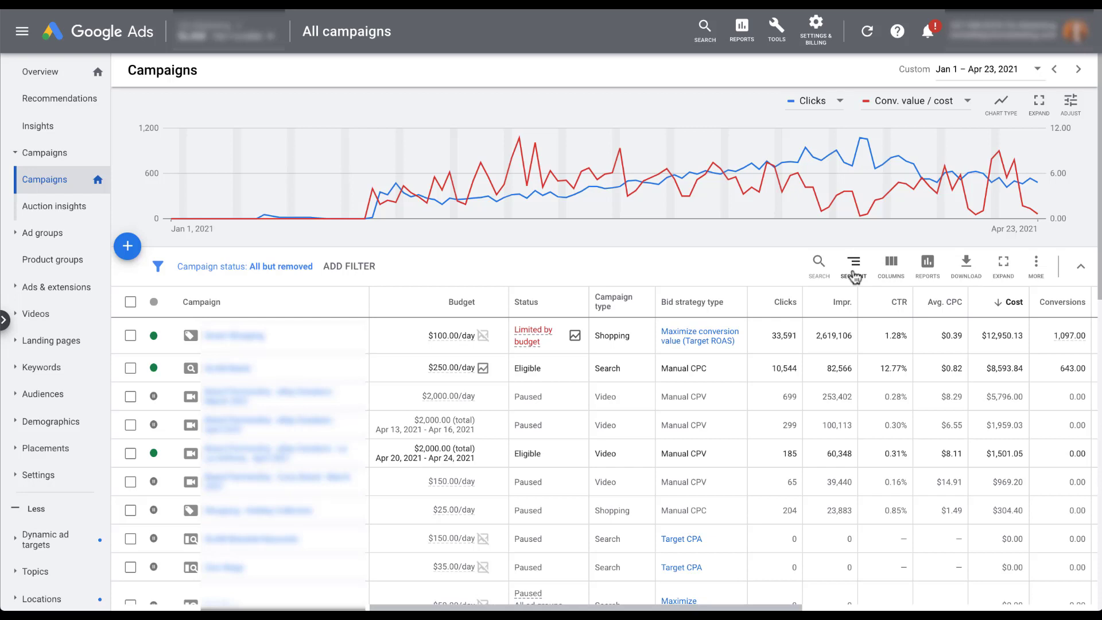
Step: Review the time segmentation options available for the campaigns table
left_click(856, 277)
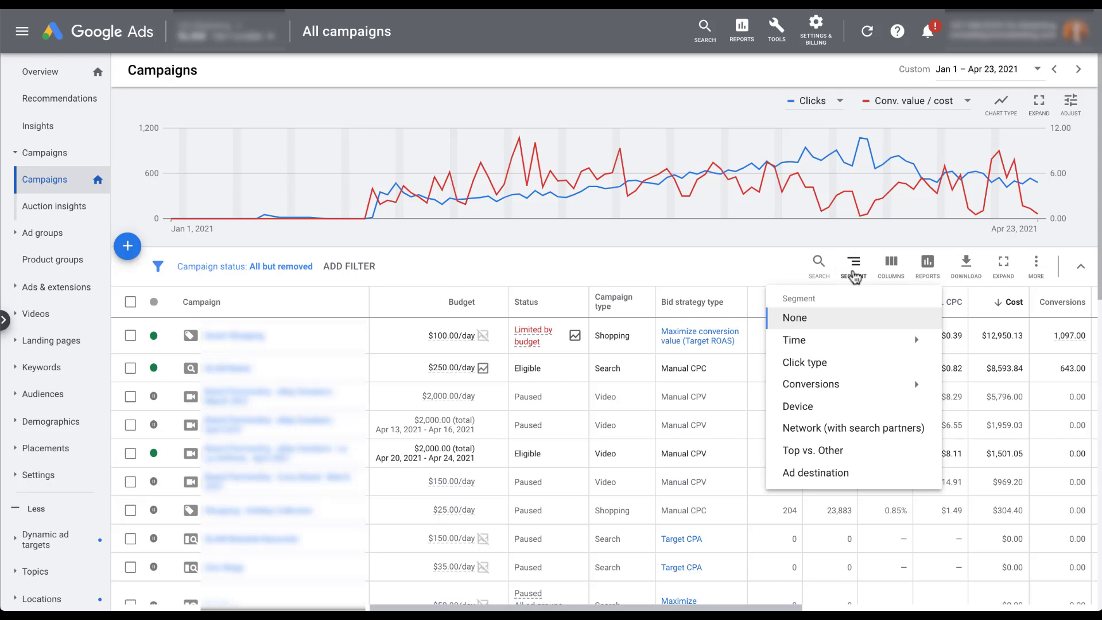
mouse_move(867, 347)
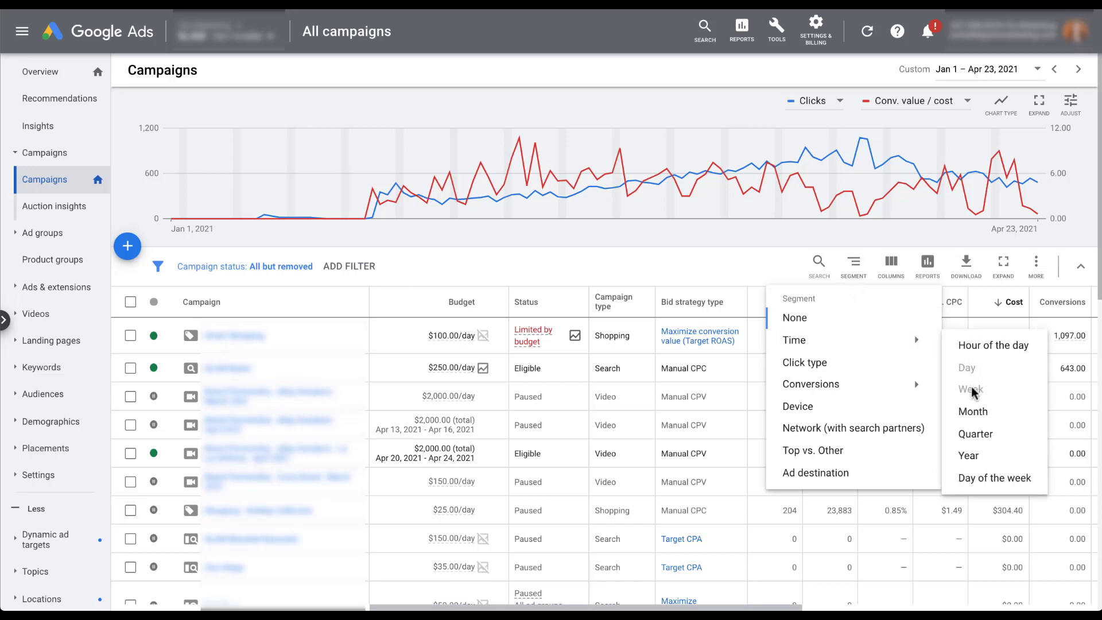
mouse_move(972, 391)
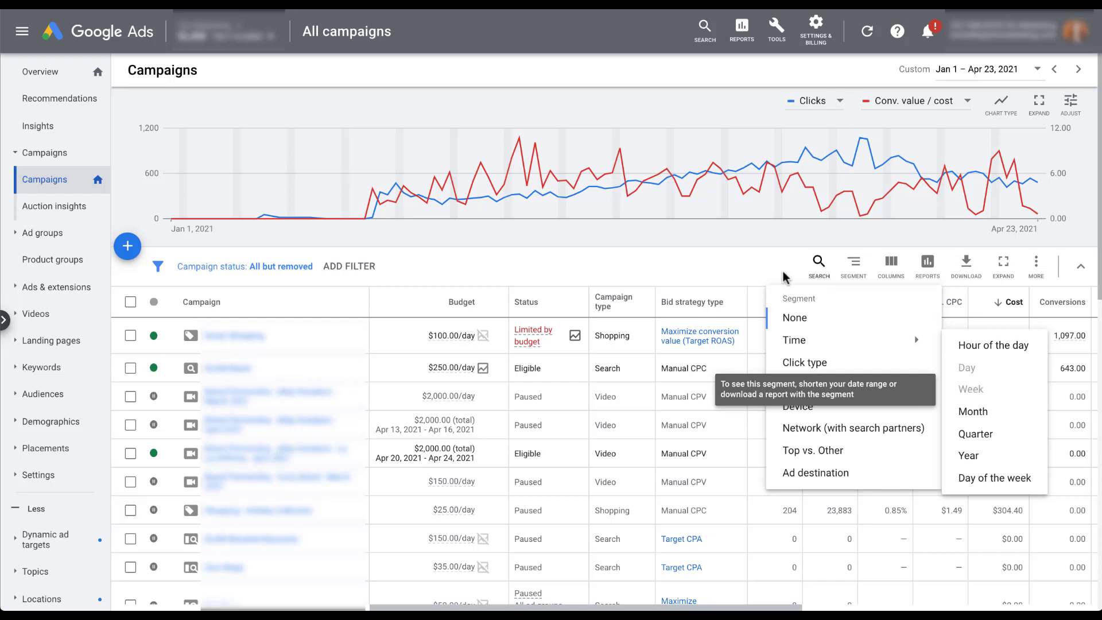
left_click(712, 255)
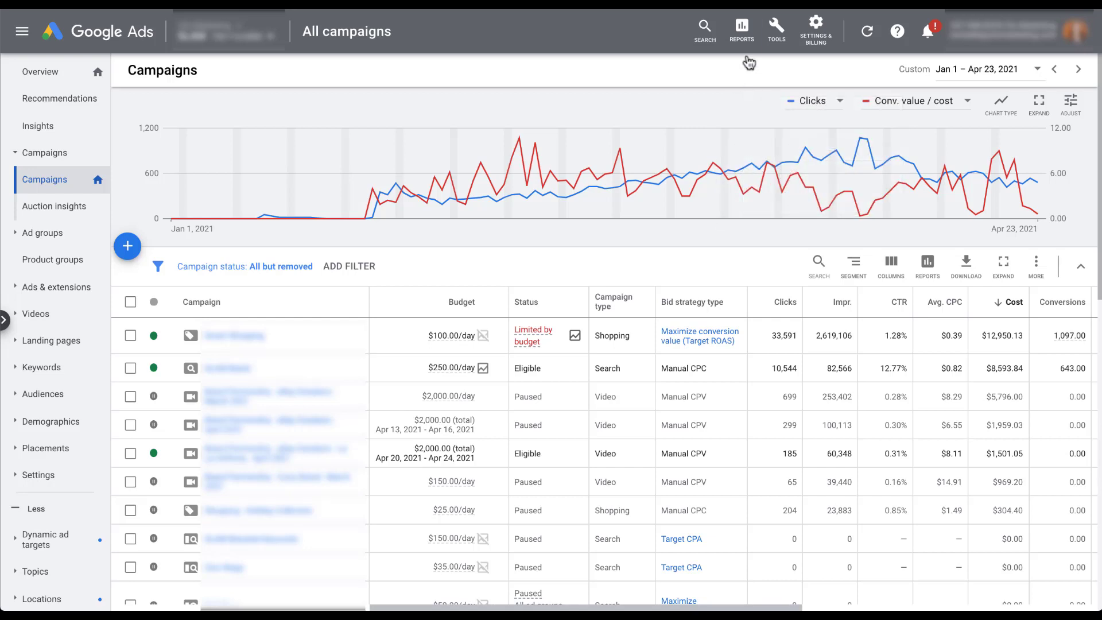
Step: Create a new custom report in table format from the Reports page
left_click(745, 39)
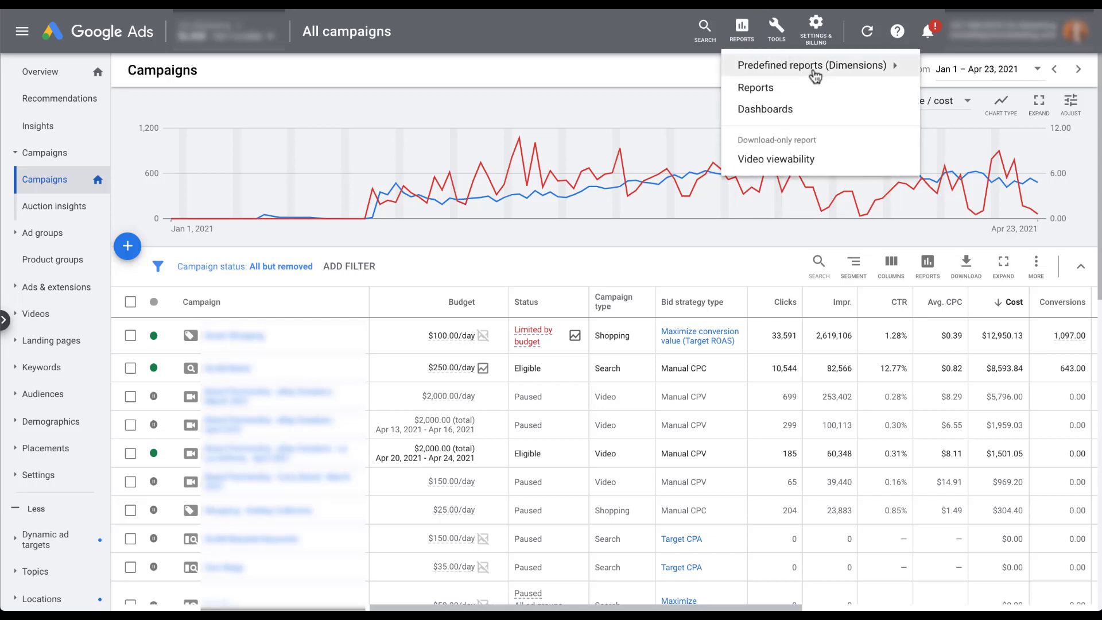
mouse_move(816, 75)
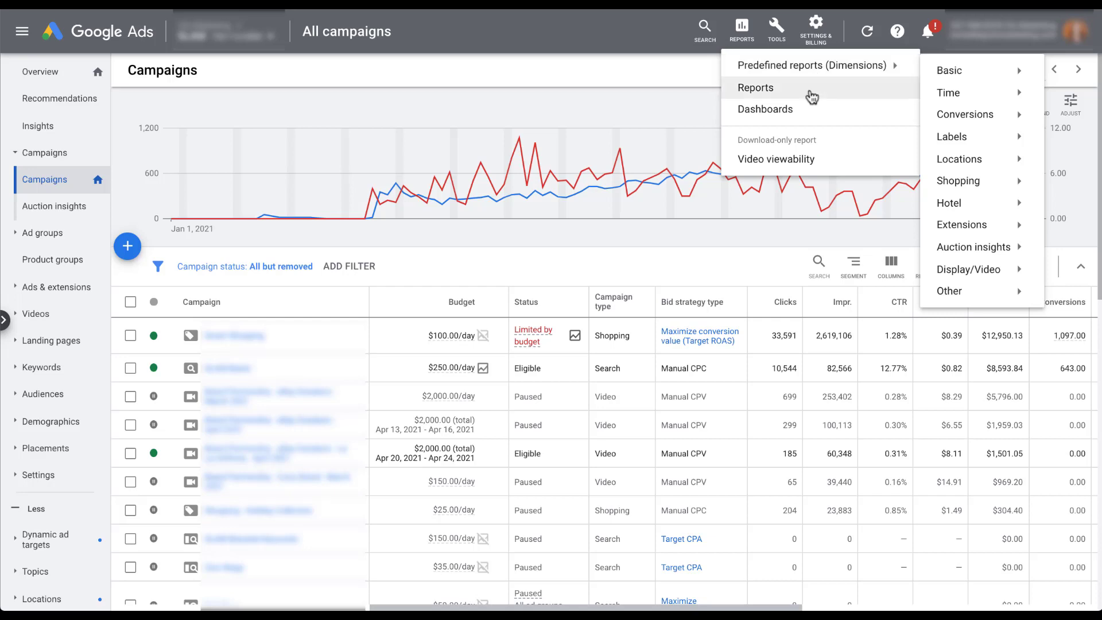
left_click(812, 92)
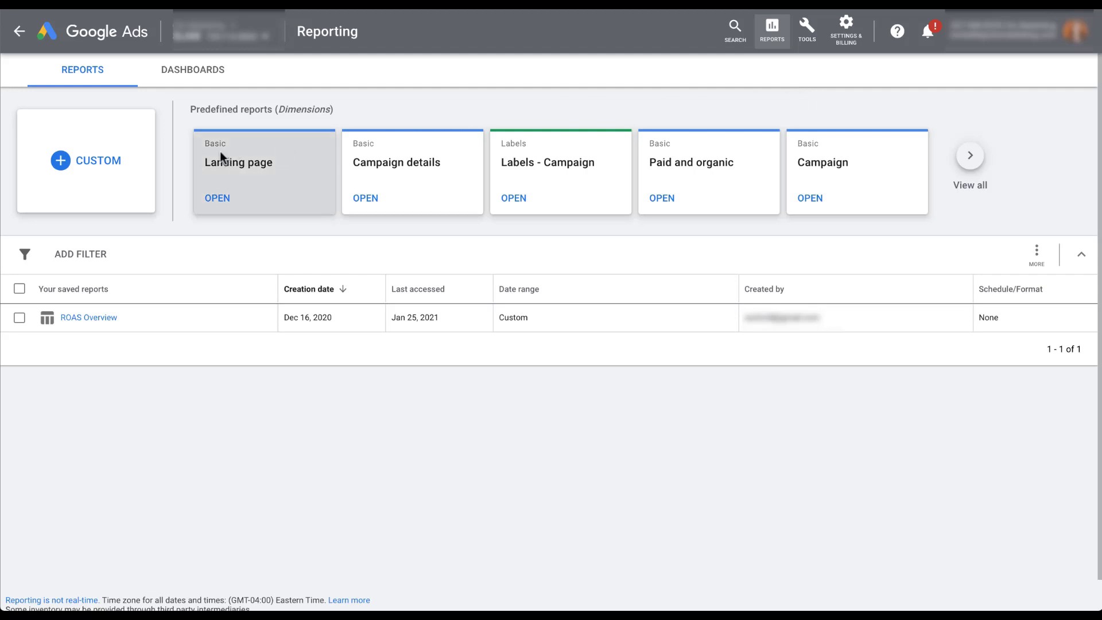
left_click(98, 165)
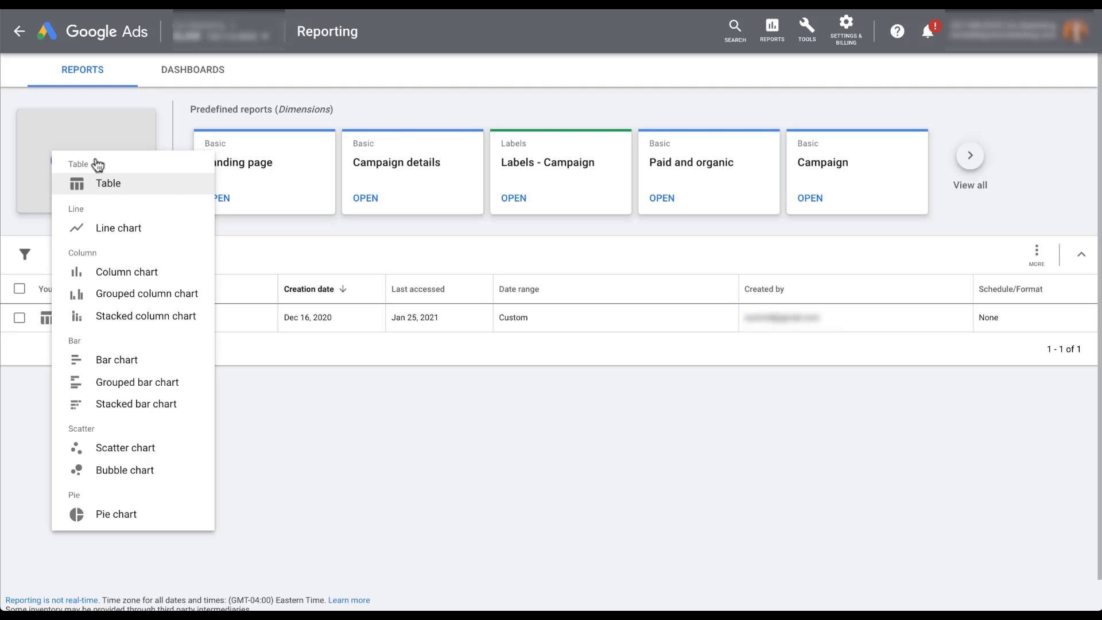
left_click(135, 183)
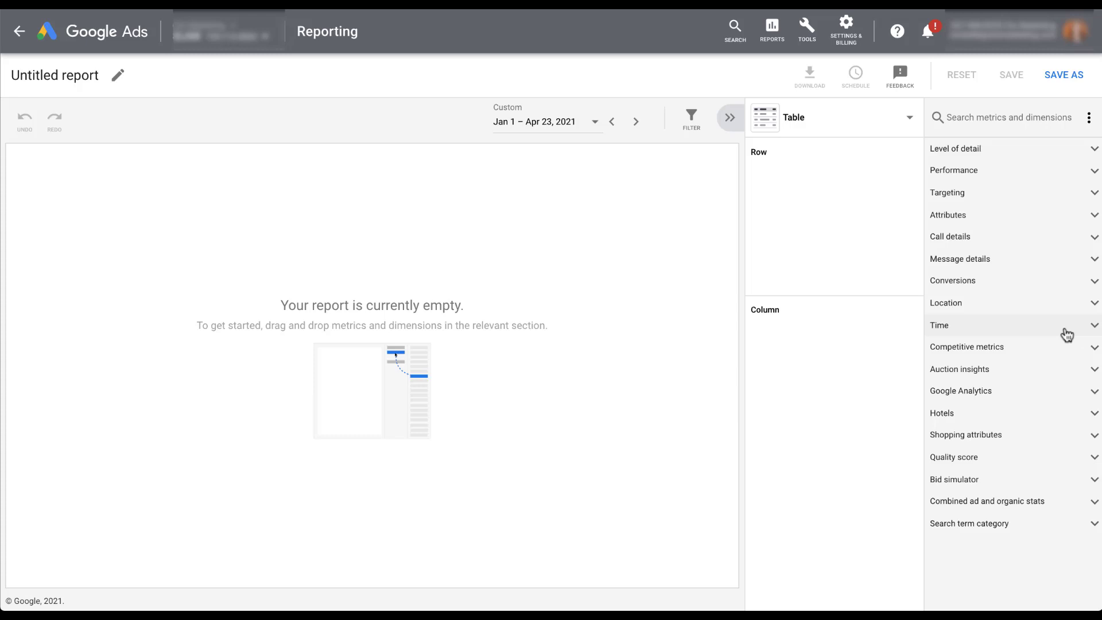
Step: Add the Campaign dimension from the Level of detail group as a report row
left_click(1094, 150)
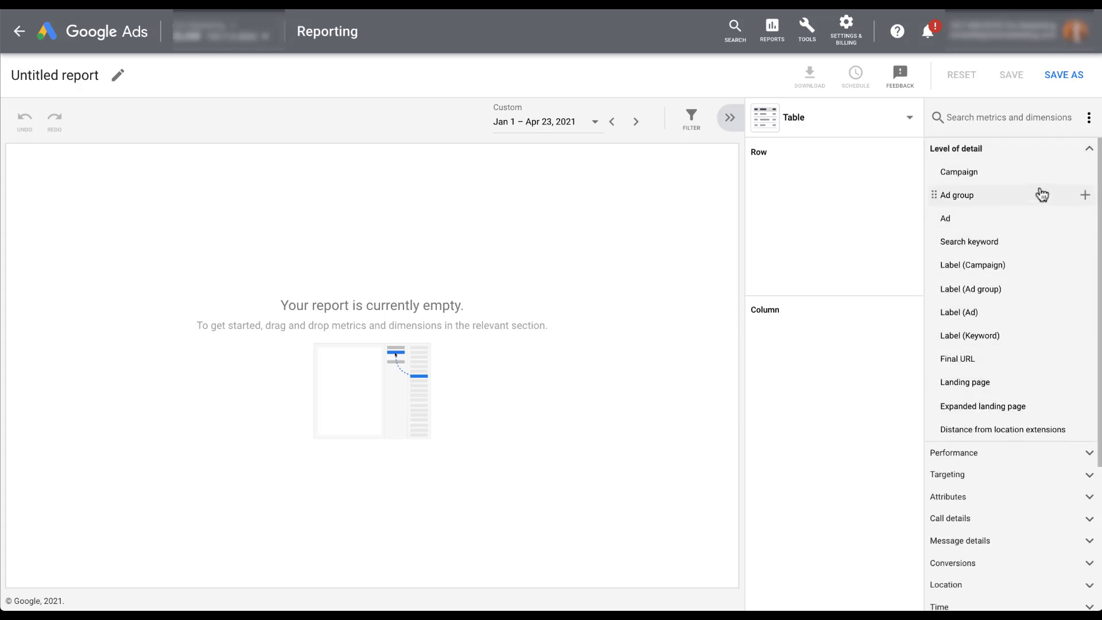
left_click_drag(1042, 181, 1042, 182)
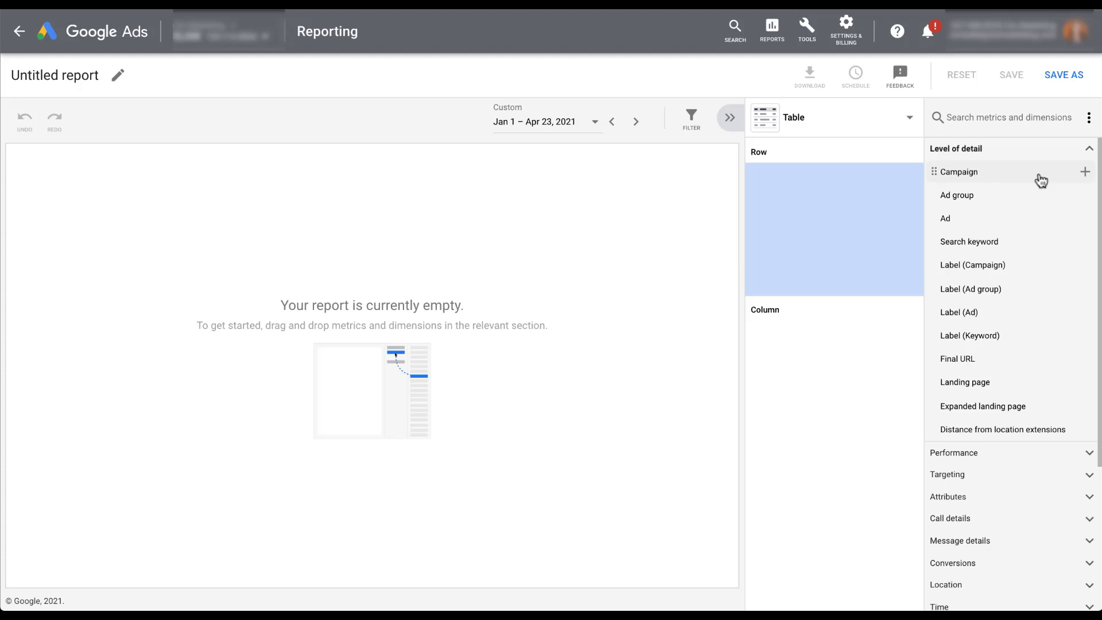
left_click(1041, 182)
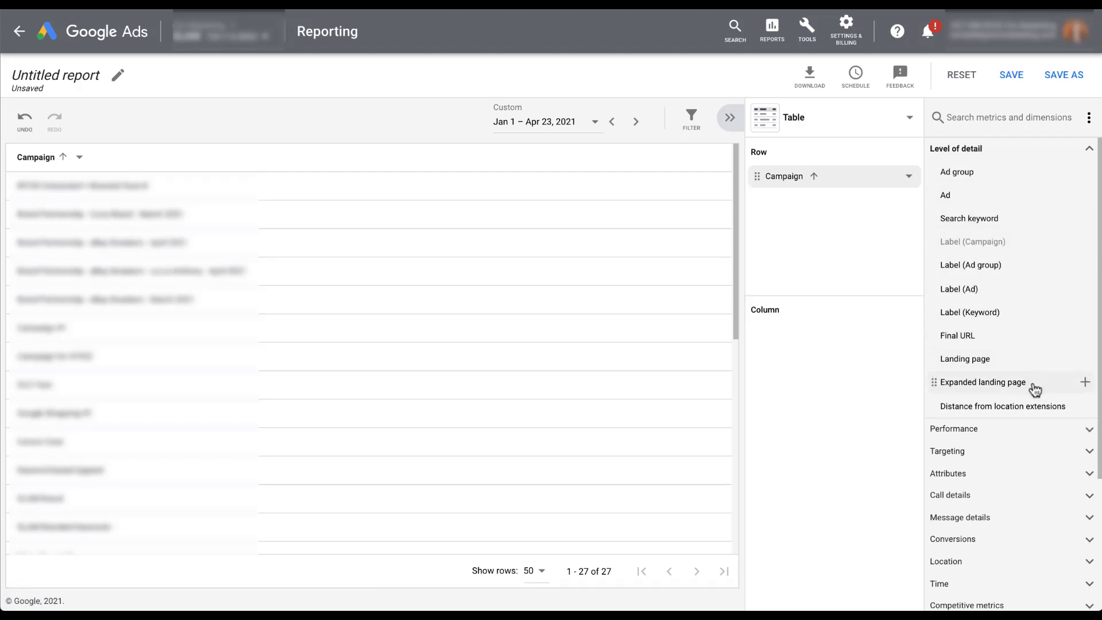
Step: Check the compatibility of the Label (Campaign) field with Campaign and review the display option for incompatible fields
mouse_move(1036, 240)
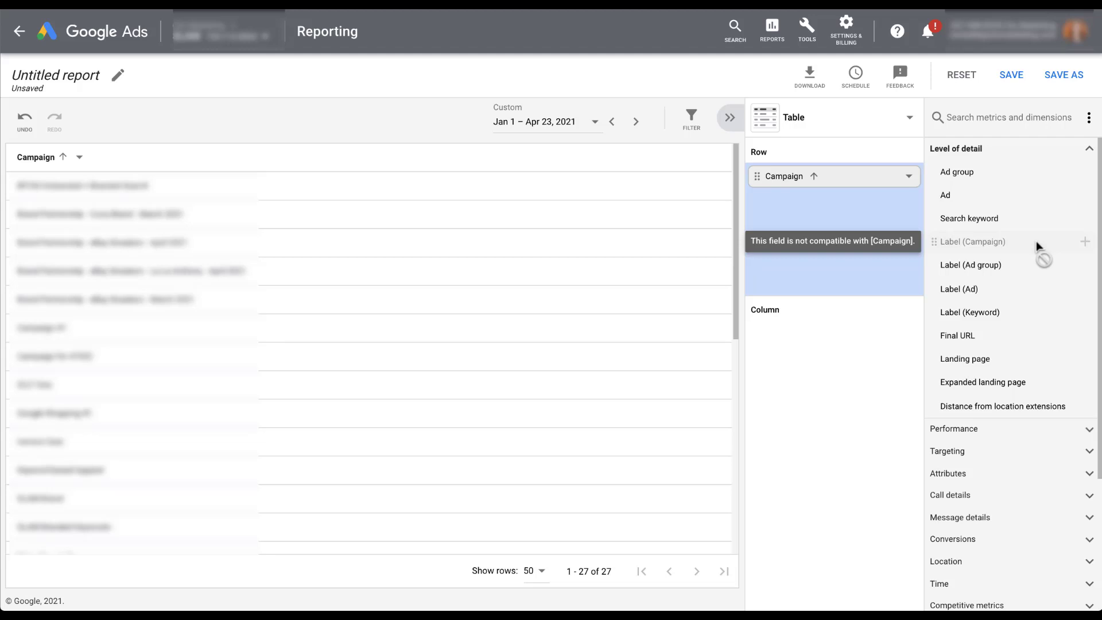
left_click_drag(1036, 240, 1051, 206)
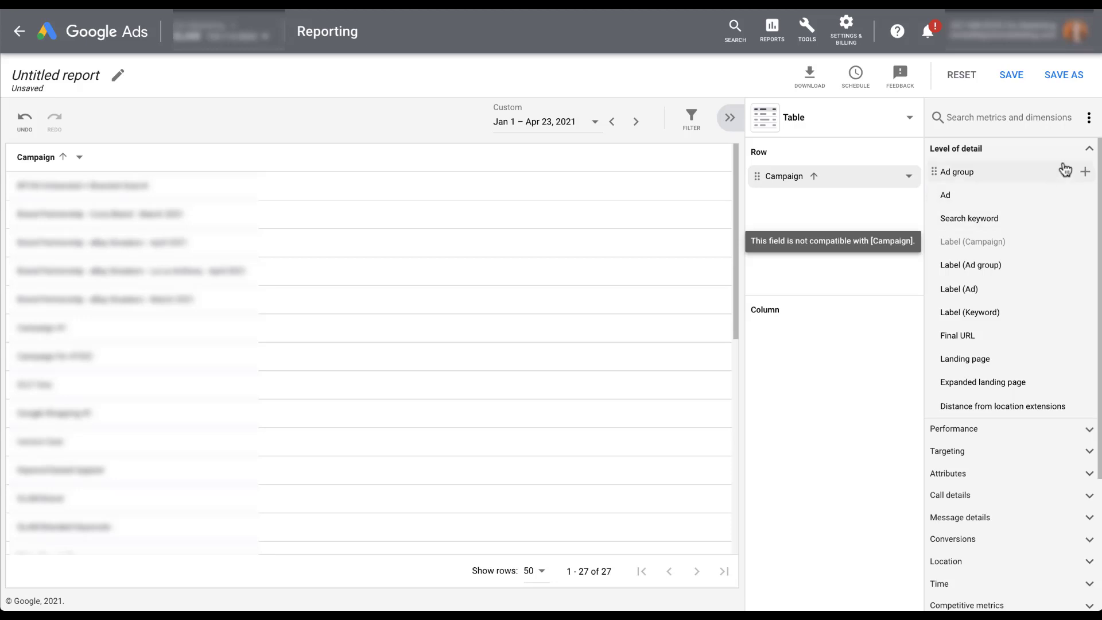
left_click(1089, 119)
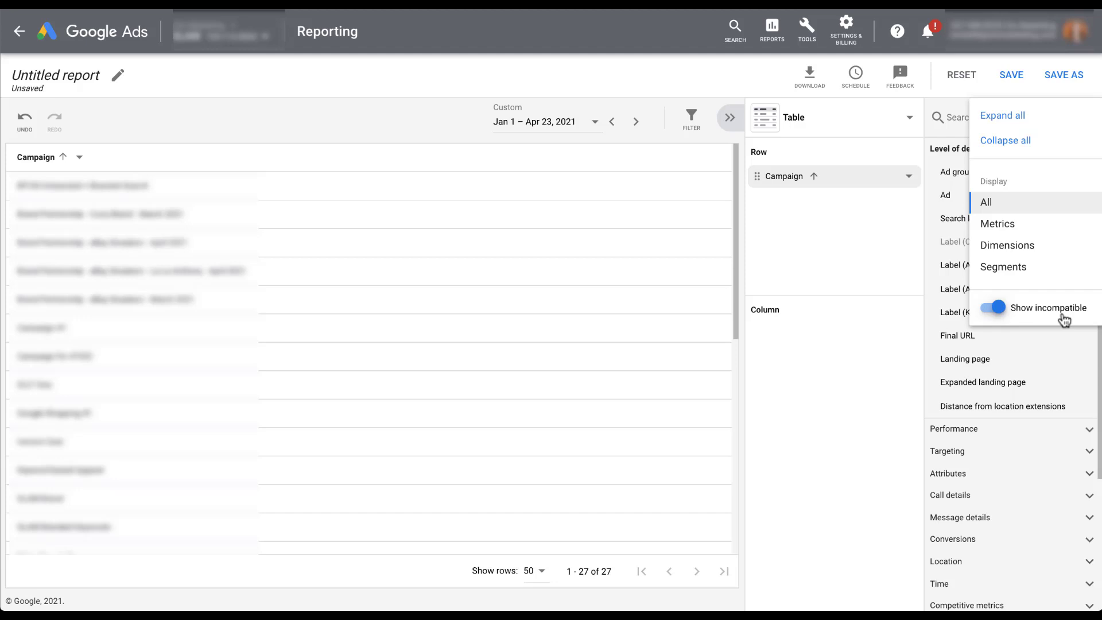
left_click_drag(949, 244, 953, 244)
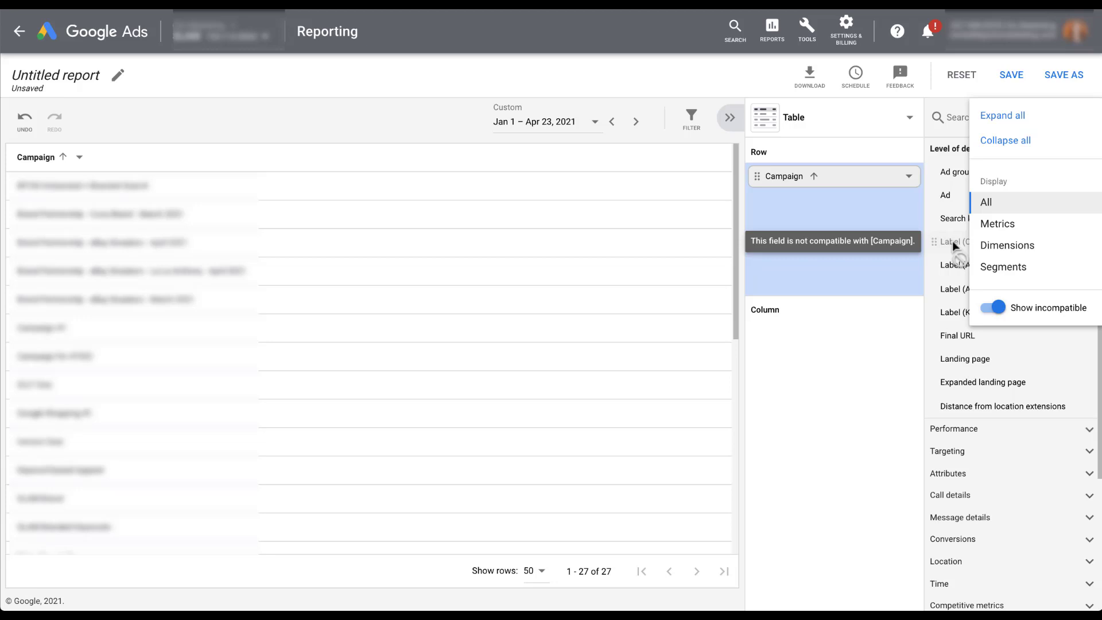
key("Escape")
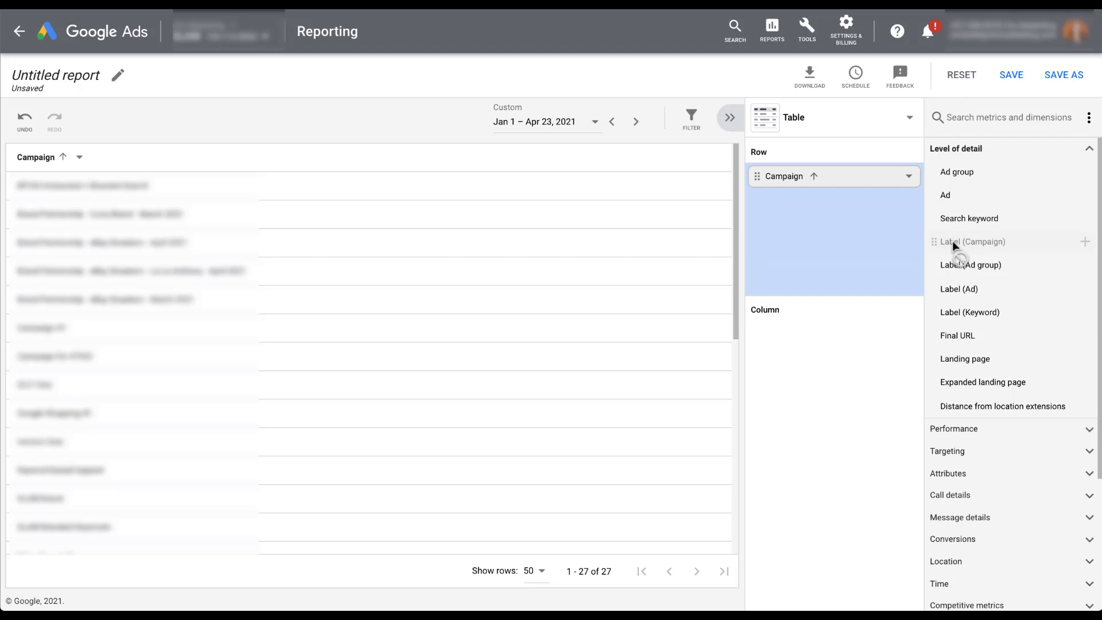
left_click_drag(953, 240, 1002, 224)
Step: Browse the full list of Performance metrics available for the report
left_click(1091, 150)
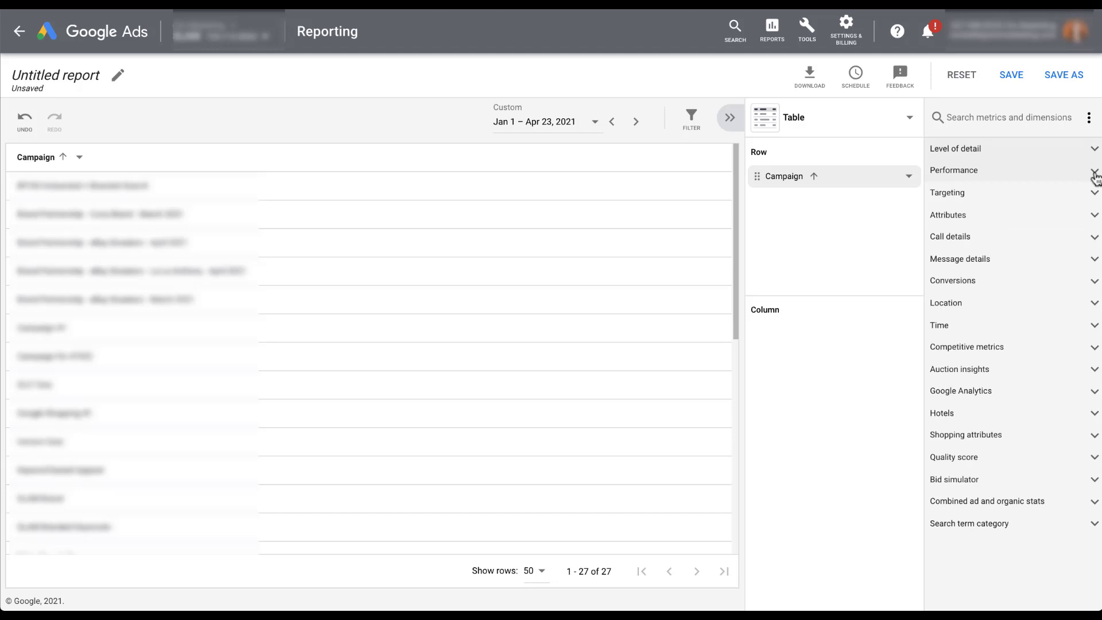
left_click(1094, 172)
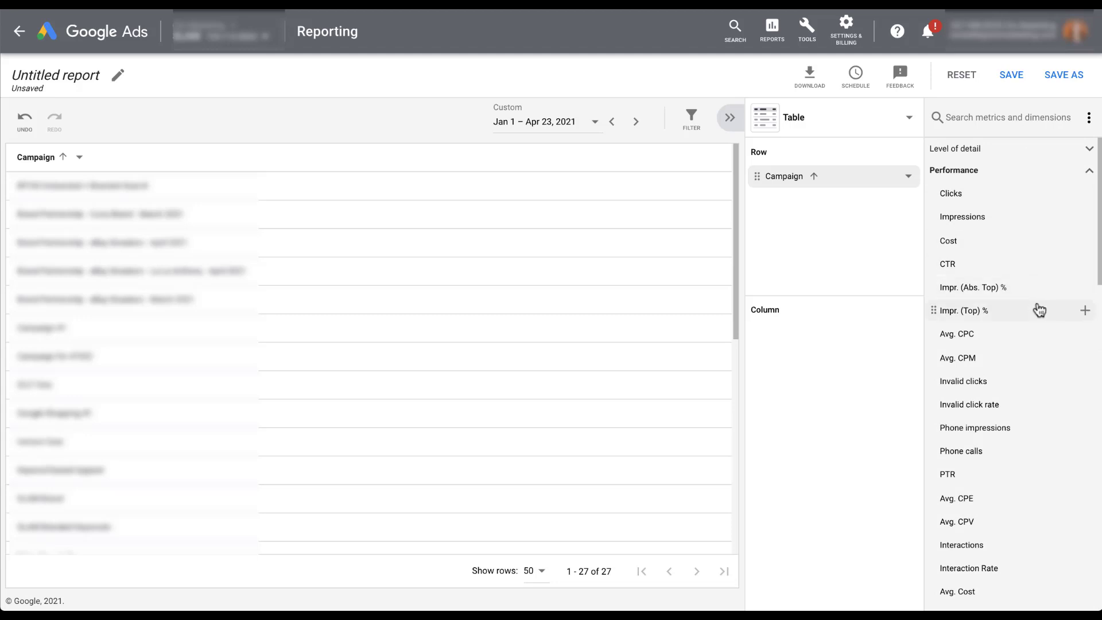
left_click_drag(1037, 309, 1041, 310)
scroll(1040, 310, "down", 5)
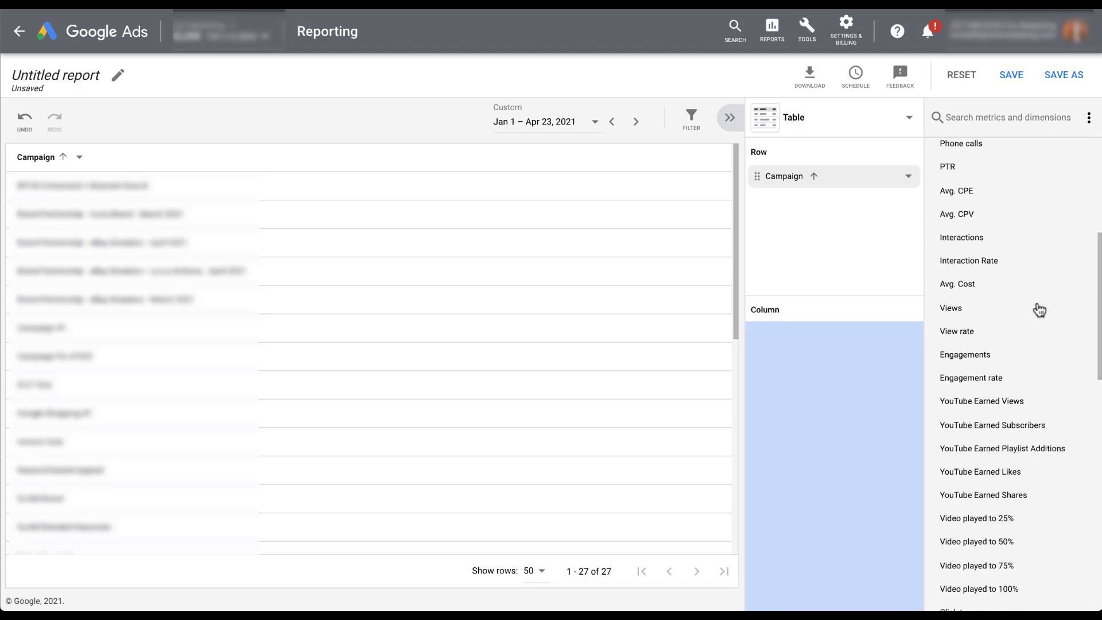
scroll(1040, 310, "down", 4)
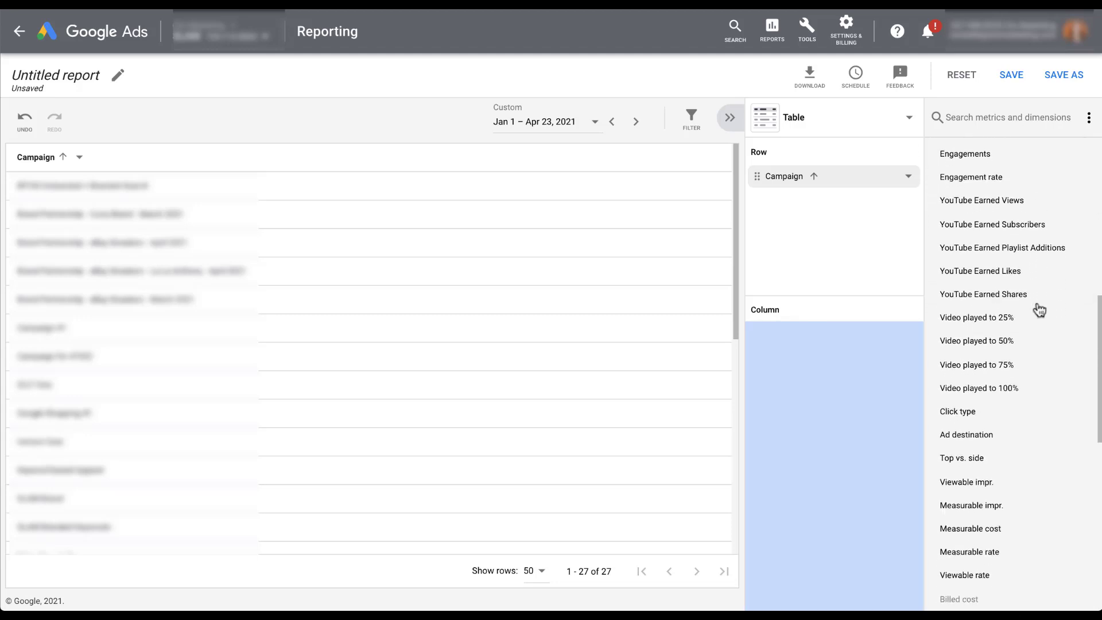
scroll(1040, 310, "down", 4)
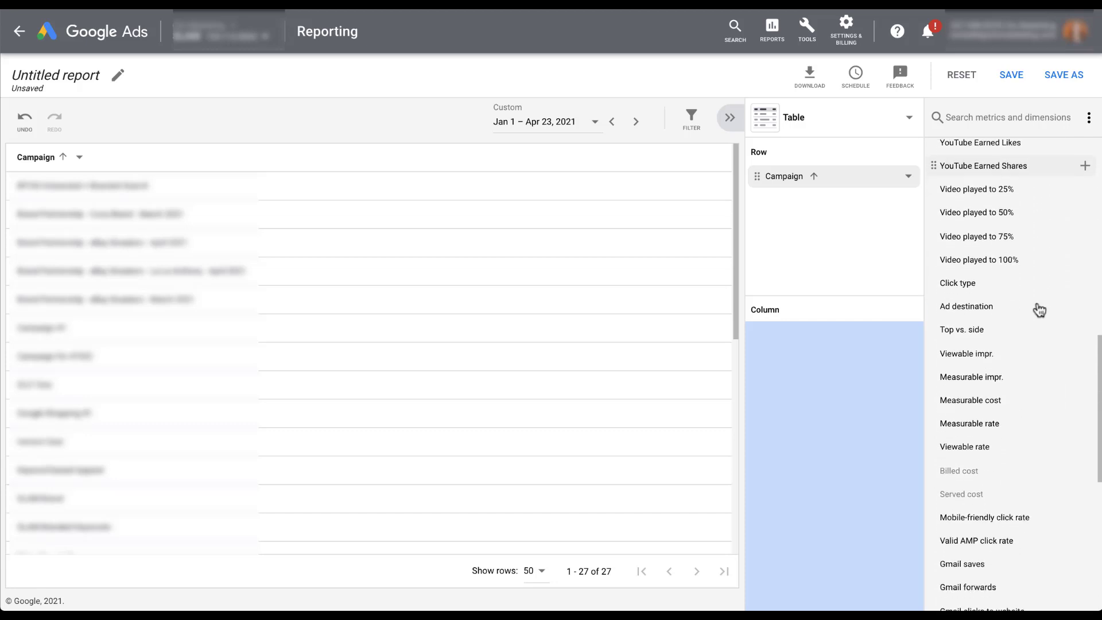
scroll(1041, 310, "down", 3)
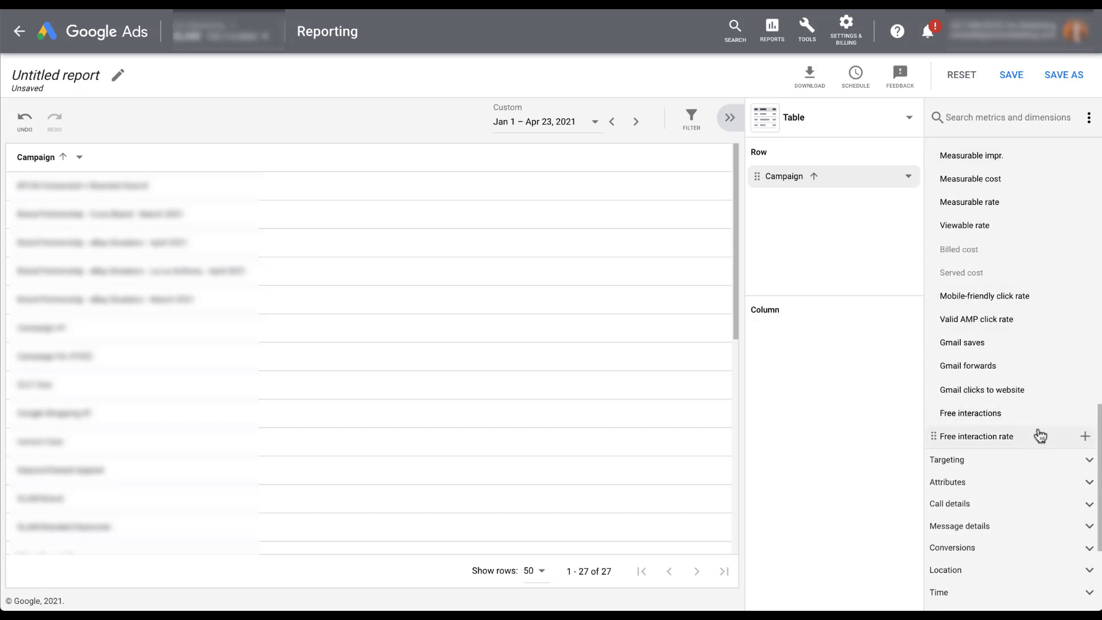
scroll(1044, 355, "up", 3)
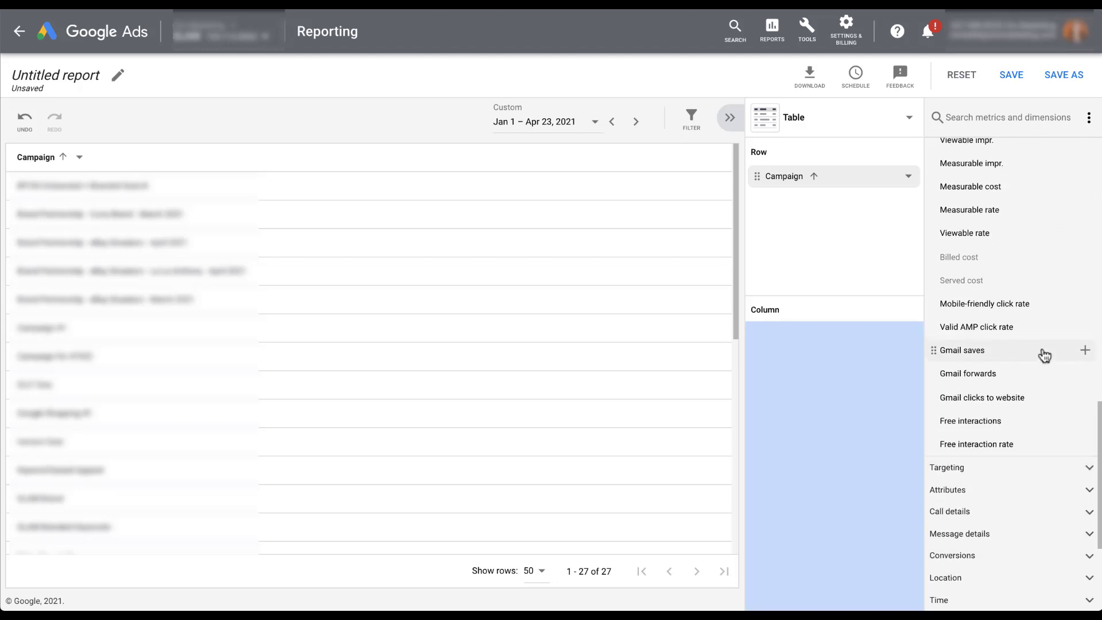
scroll(1043, 355, "up", 15)
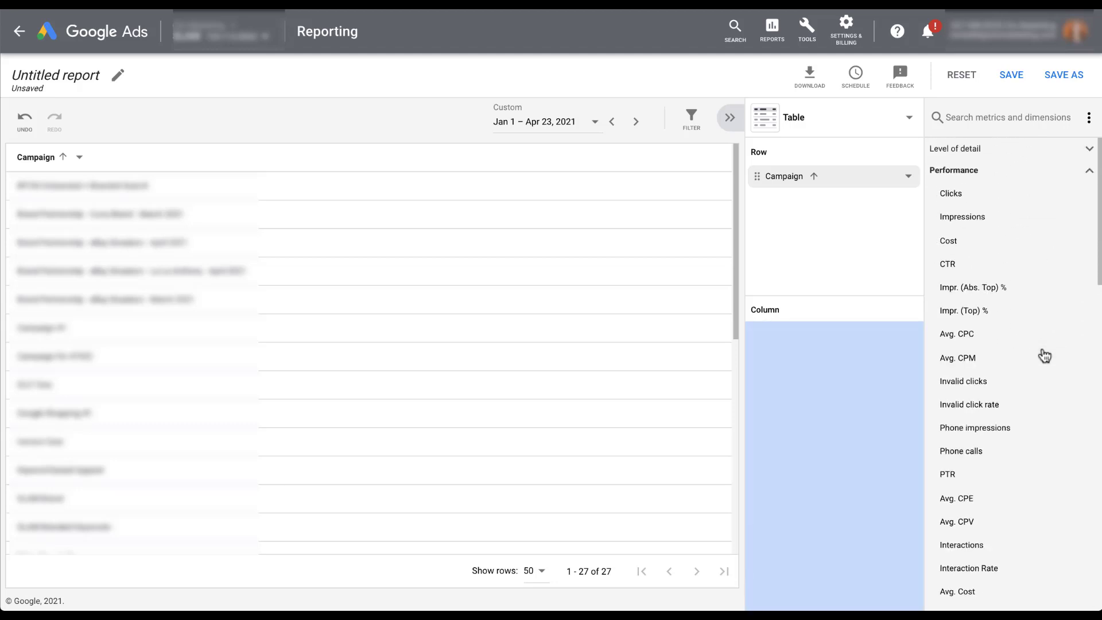
left_click(1090, 172)
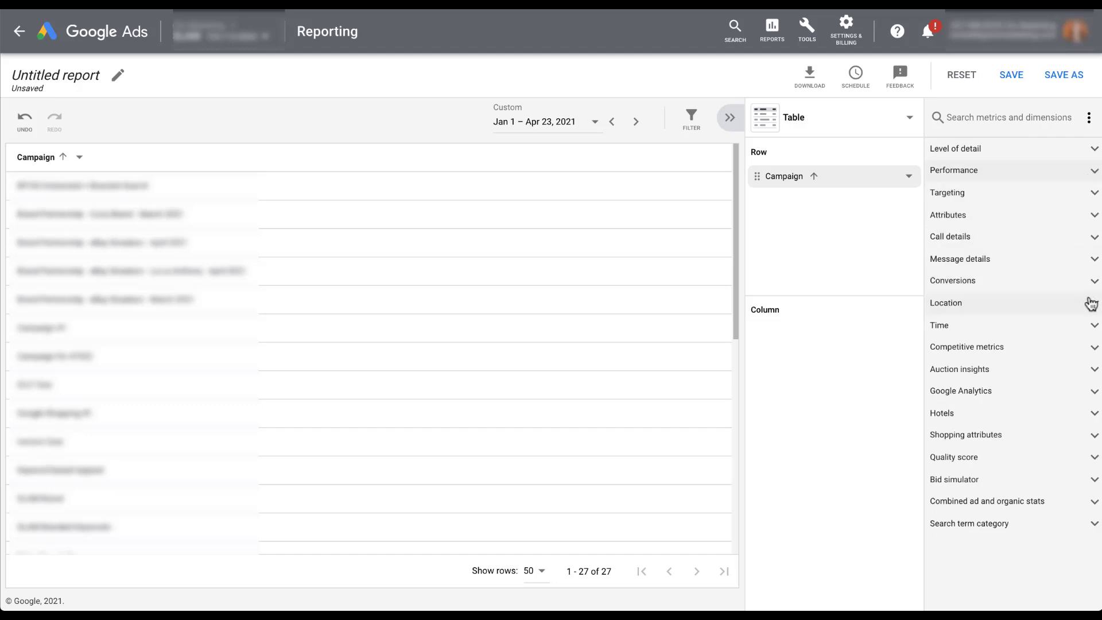
Step: Search the metrics and dimensions for "click" and add the Clicks metric as a report column
left_click(1011, 122)
type("click")
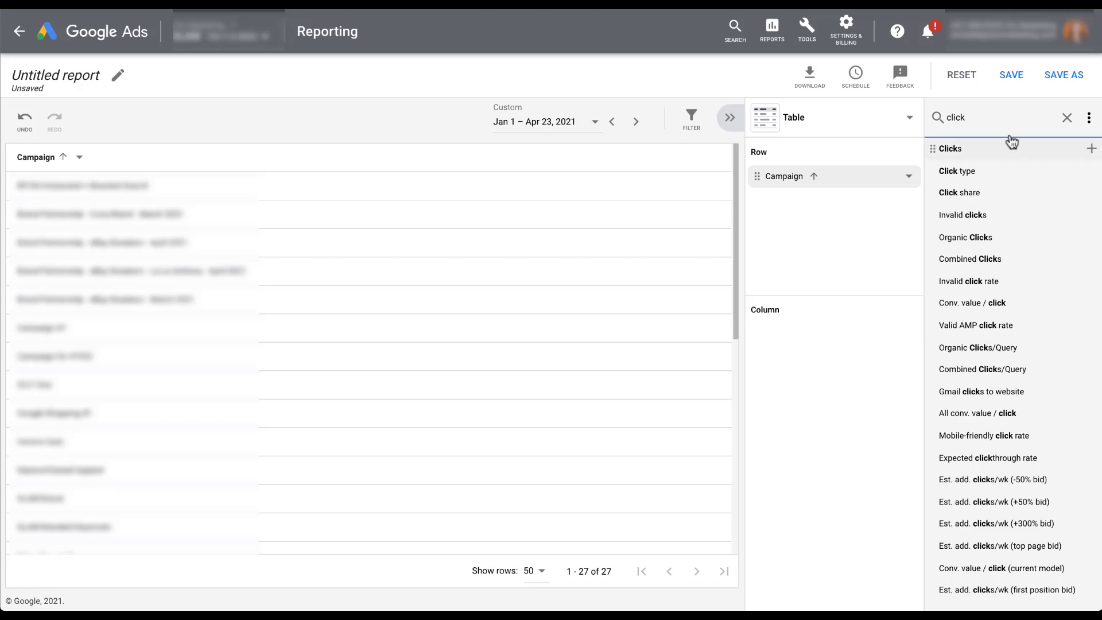
left_click_drag(1010, 144, 1010, 155)
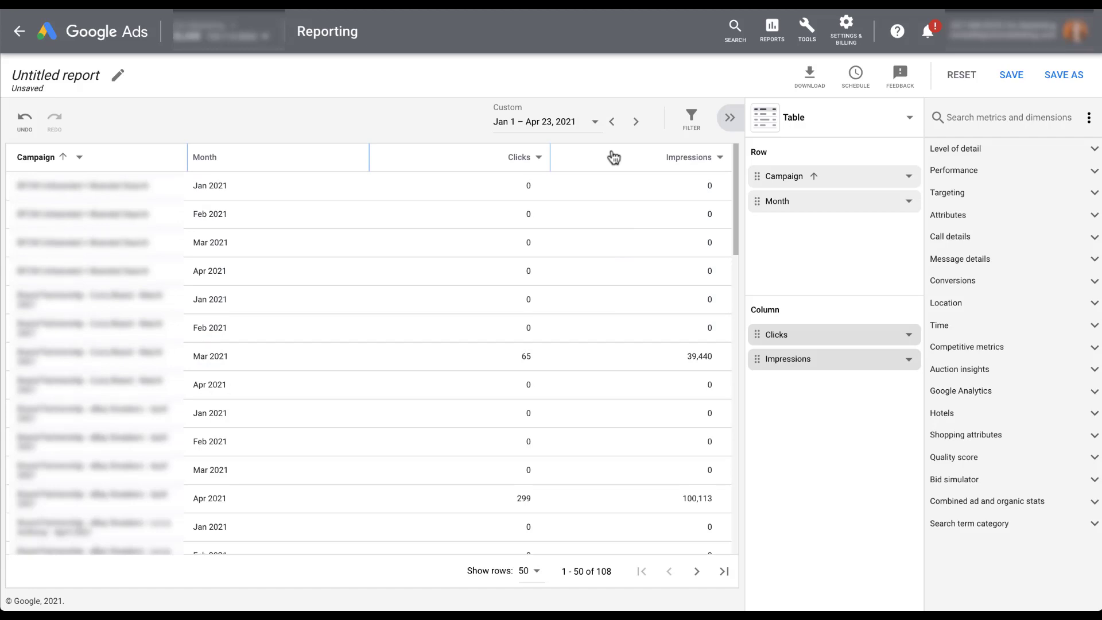
Step: Filter the report table to rows with Clicks > 0
left_click(540, 161)
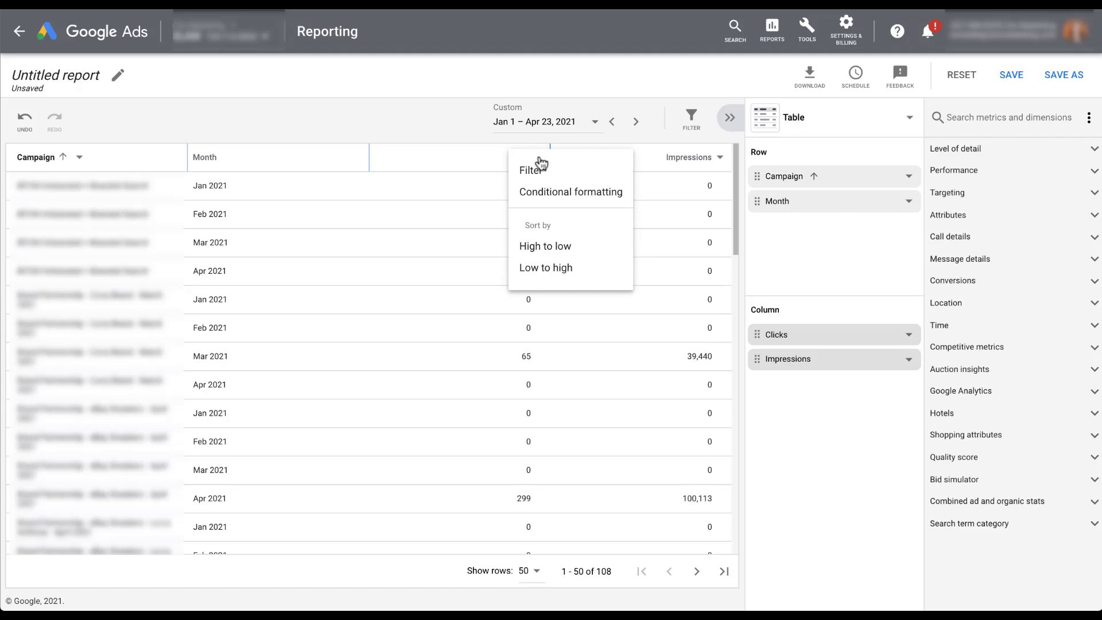
left_click(570, 176)
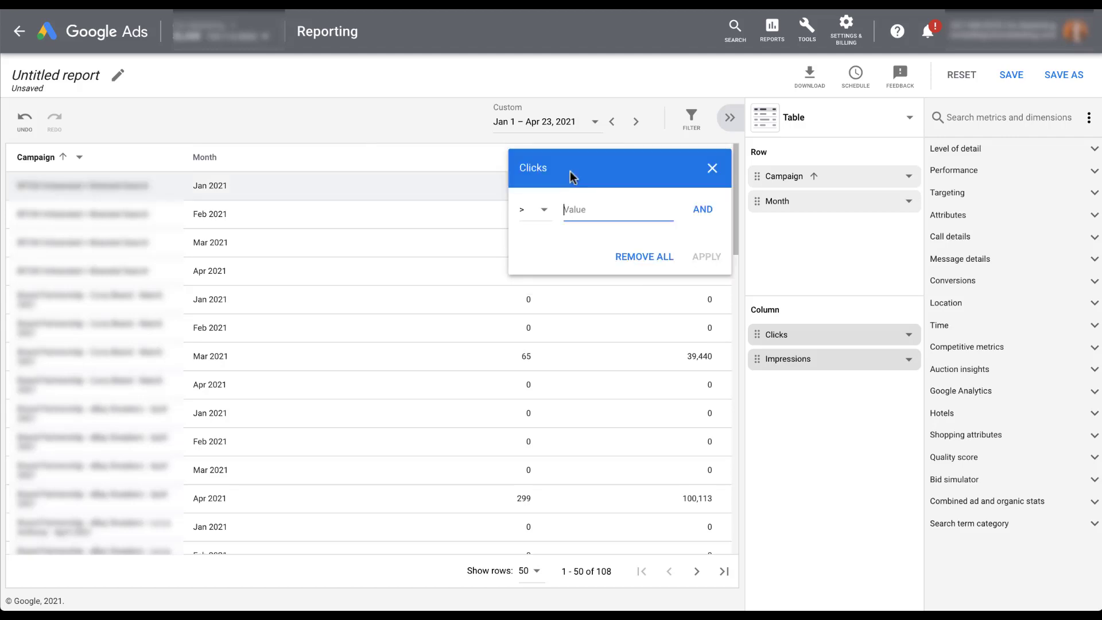
type("0")
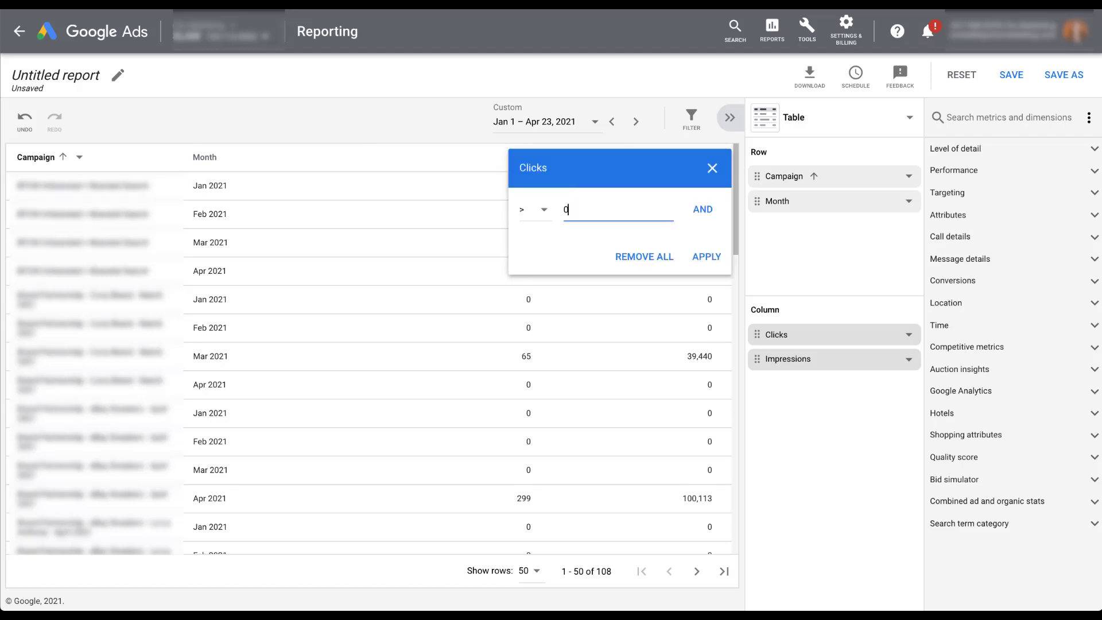
left_click(545, 212)
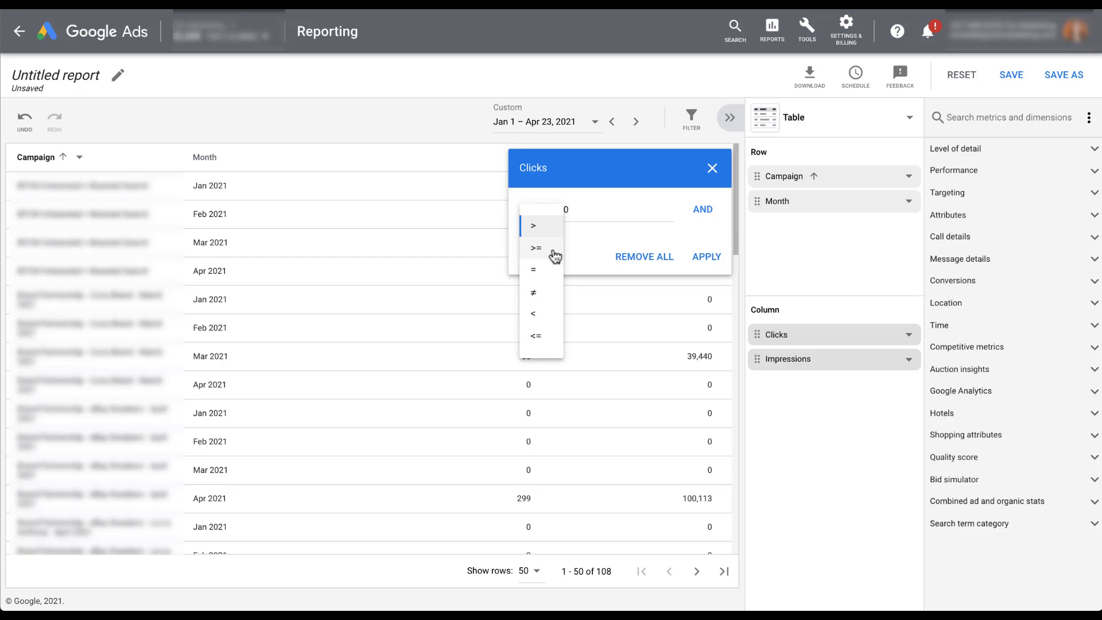
left_click(597, 253)
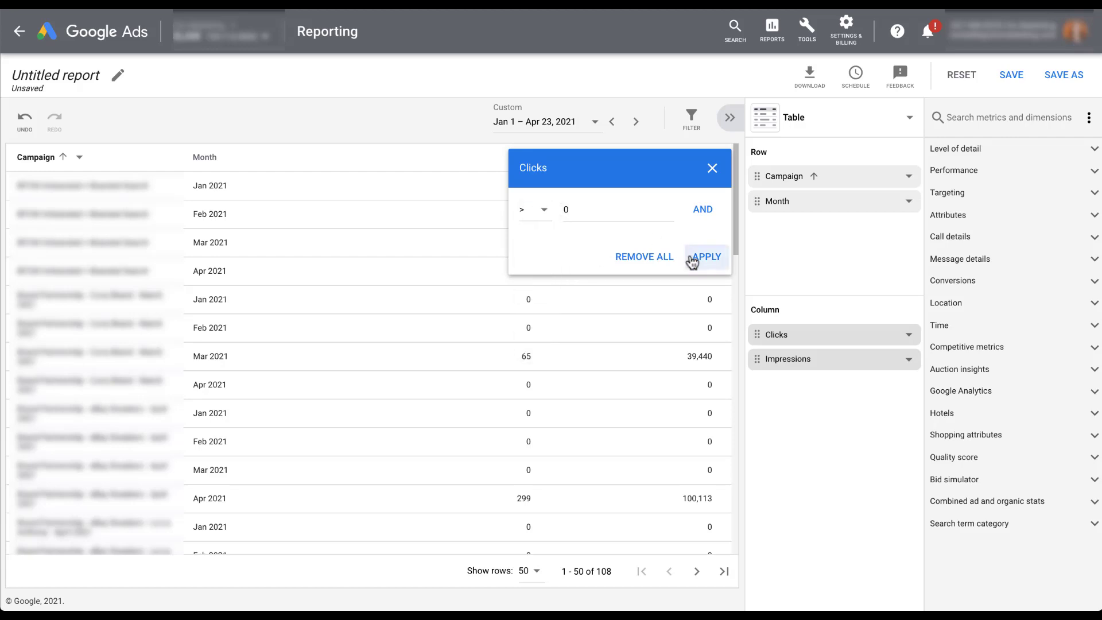
left_click(710, 264)
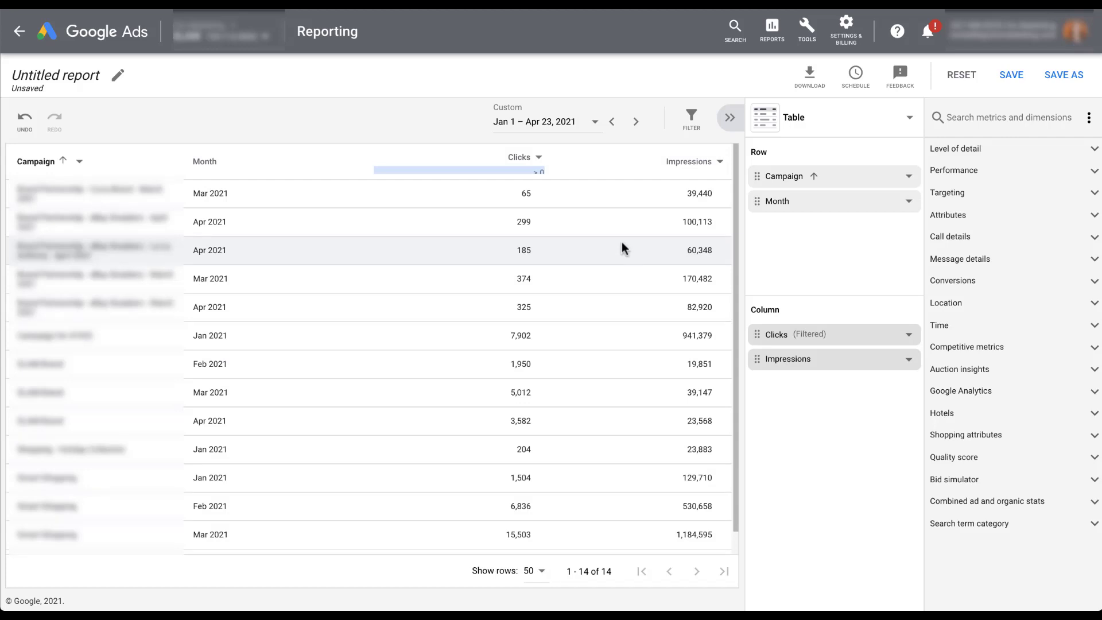
Step: Add conditional formatting to the Clicks column that highlights values > 1000 in red
left_click(540, 158)
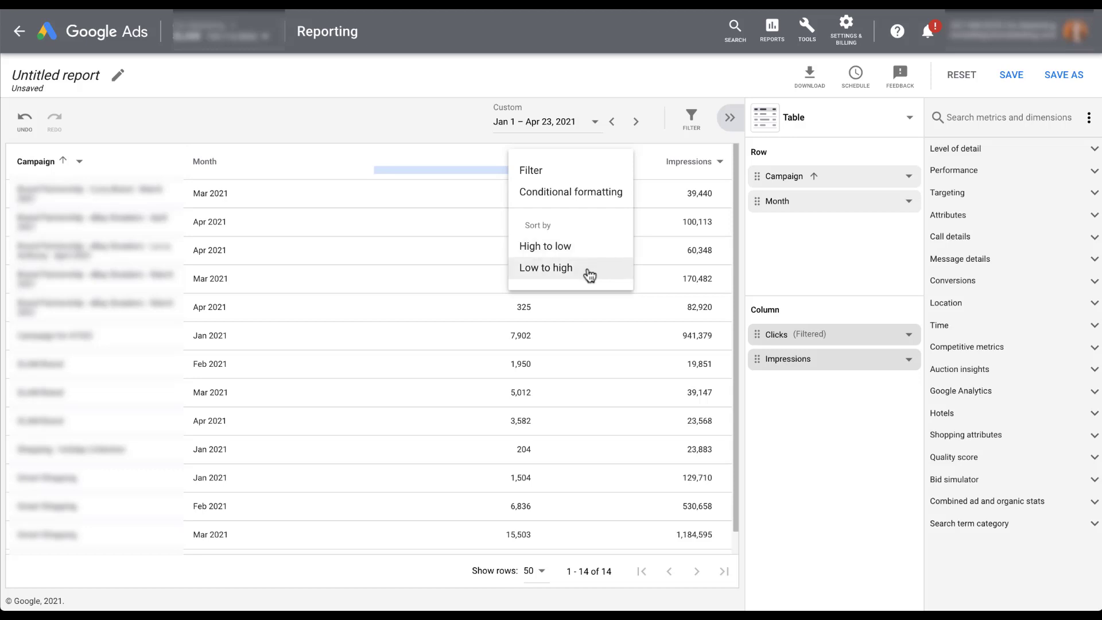
left_click(582, 193)
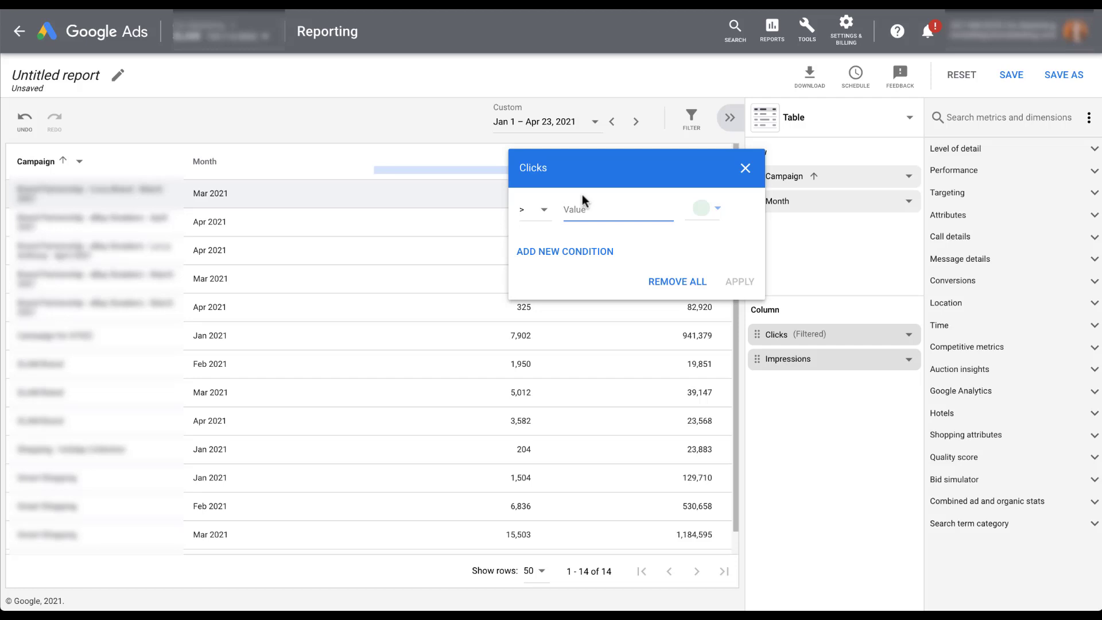
type("1000")
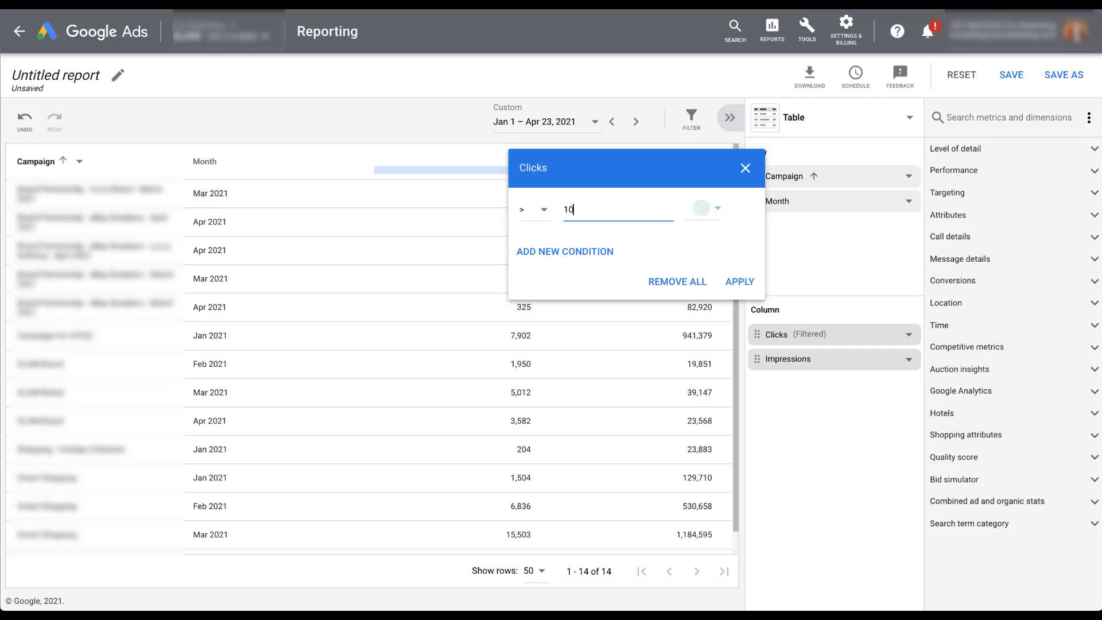
left_click(712, 214)
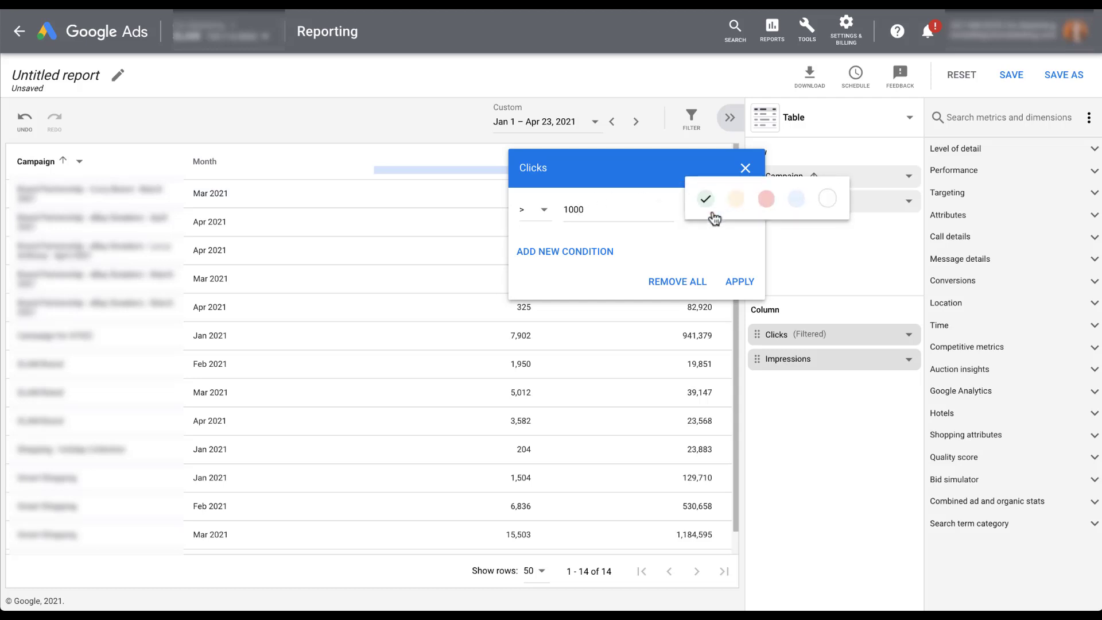
left_click(767, 209)
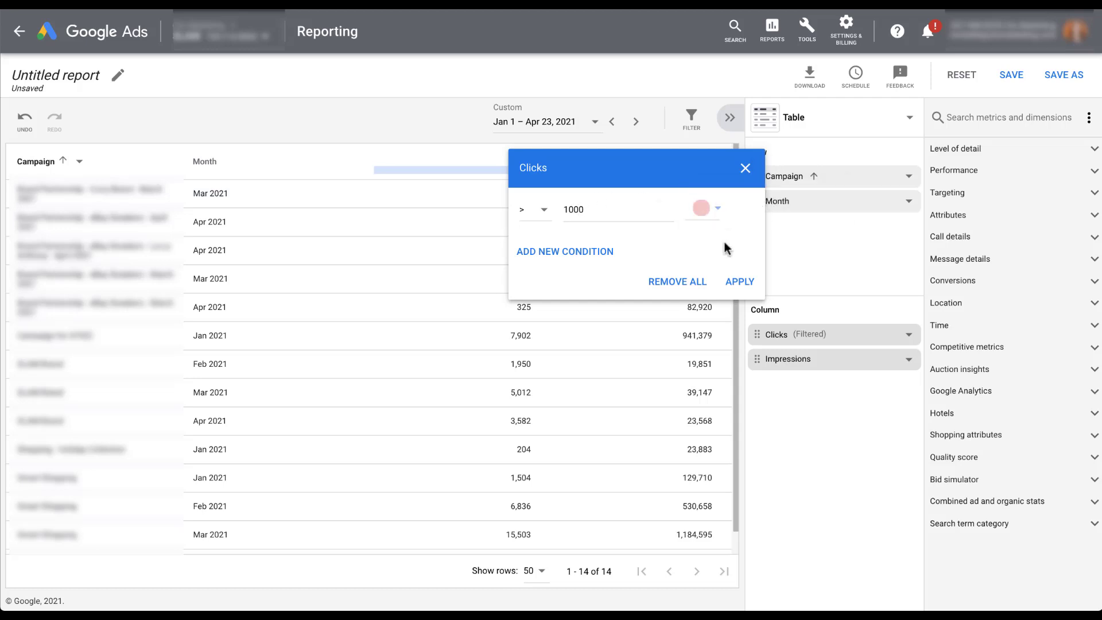
left_click(738, 281)
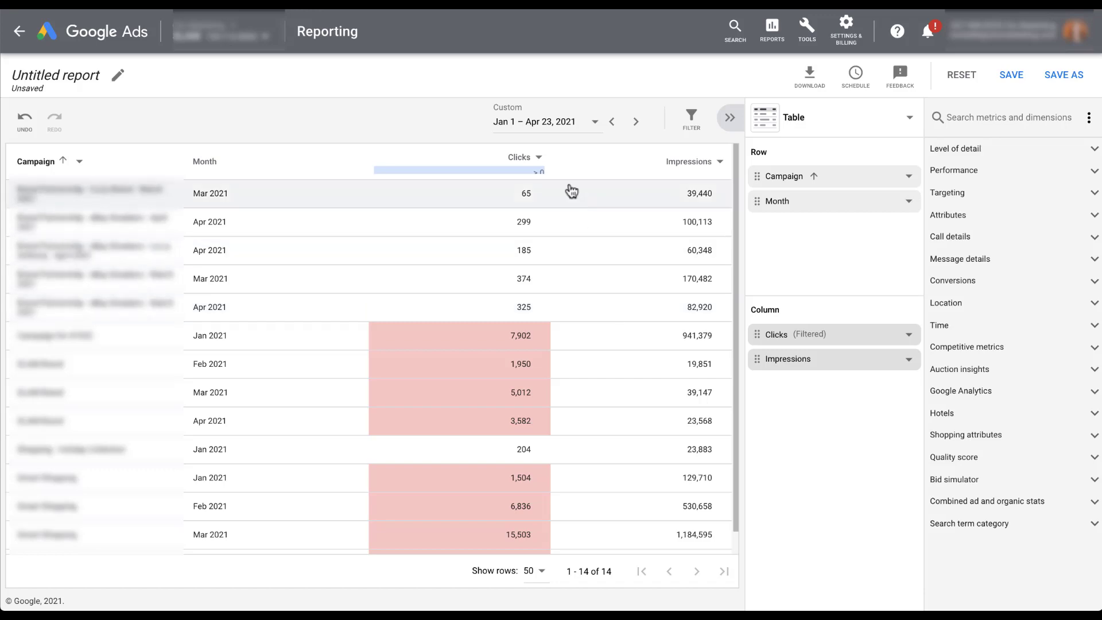
Step: Remove the filter from the Clicks column and review the filter options for the Campaign column
left_click(541, 166)
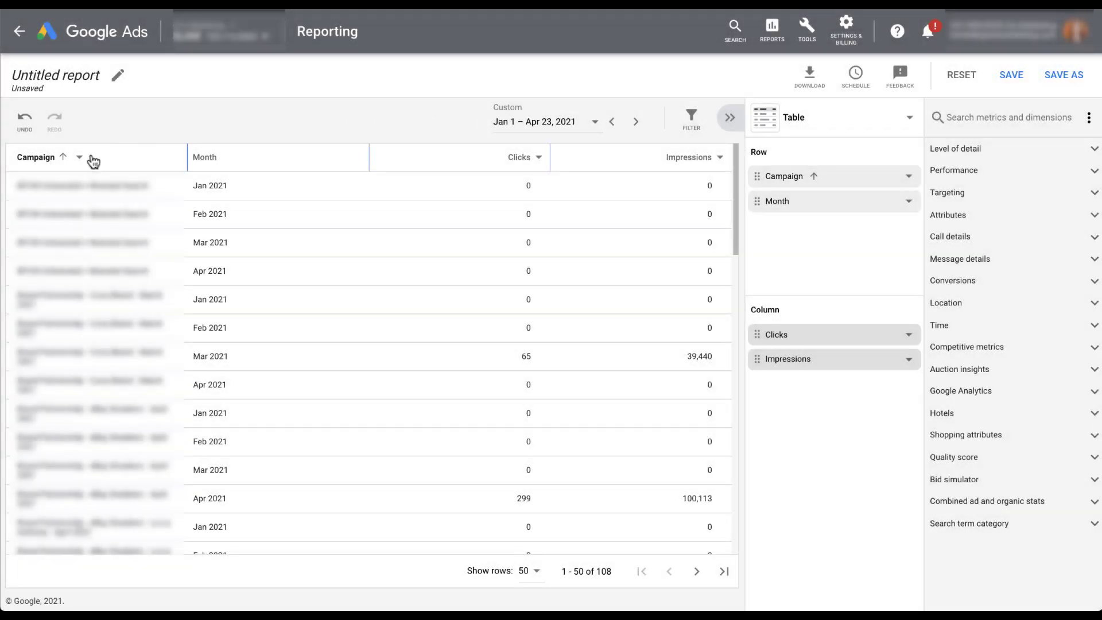
left_click(91, 161)
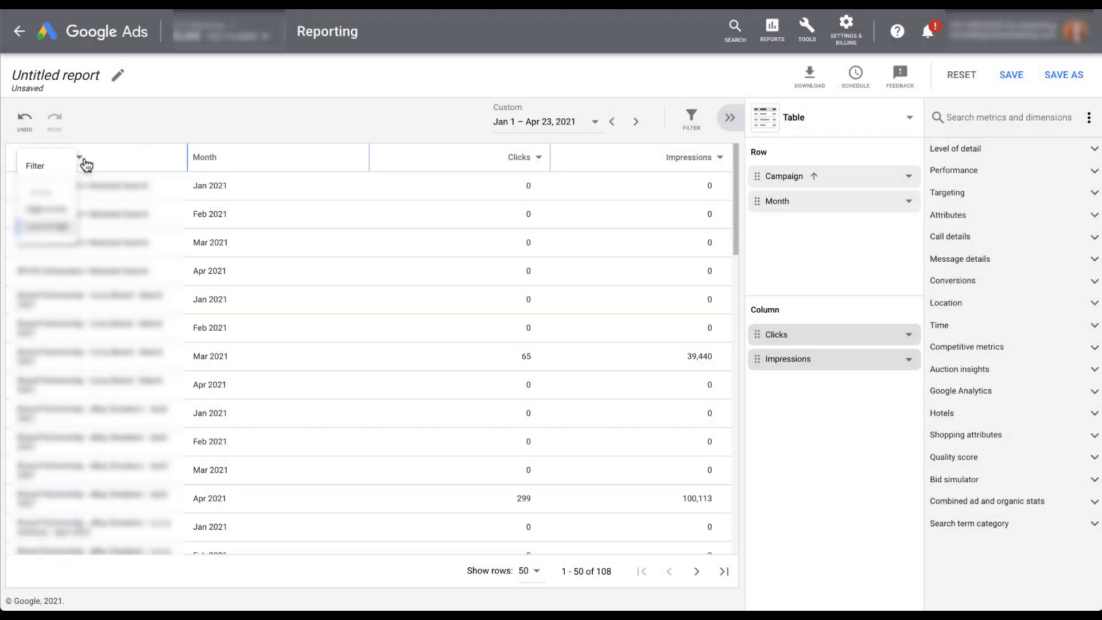
left_click(56, 173)
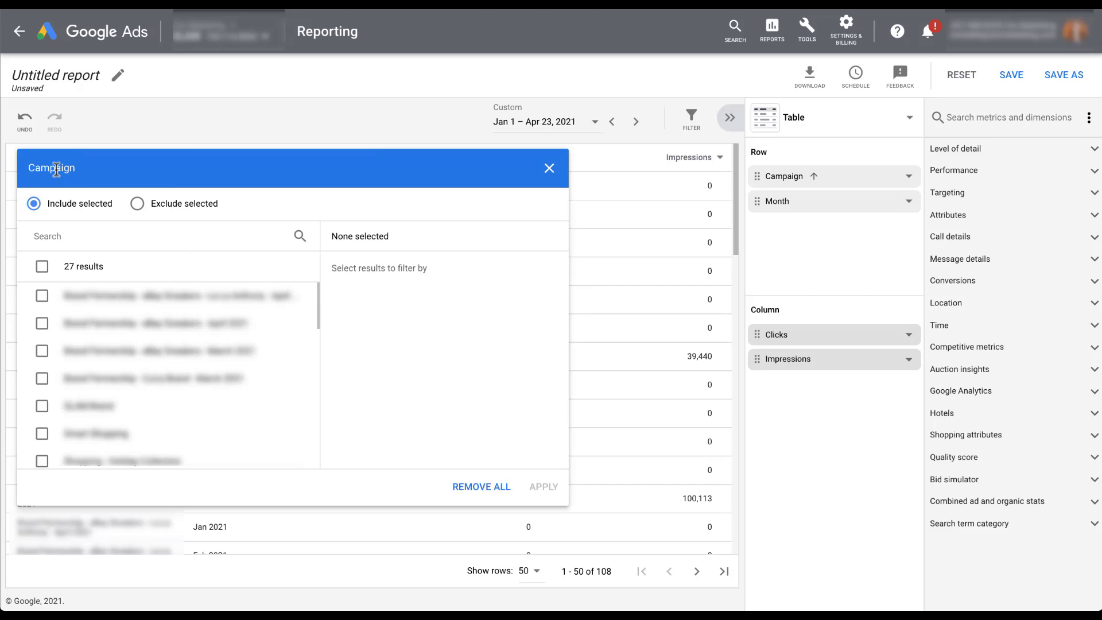
left_click(549, 167)
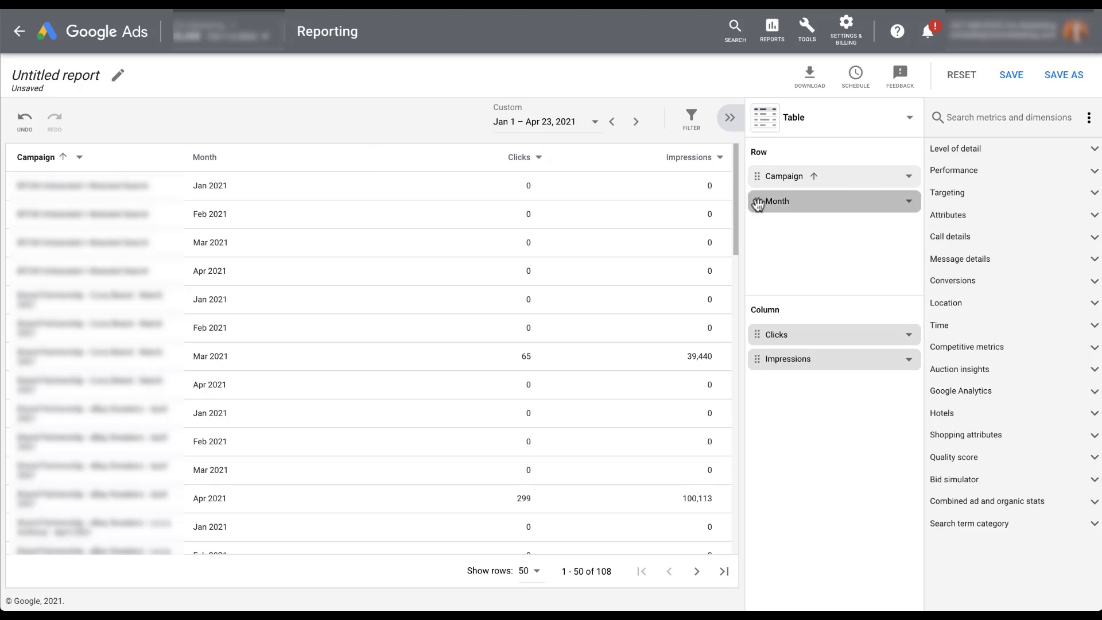
Step: Reorder the fields so Month precedes Campaign and Impressions precedes Clicks, and delete Campaign from the rows
left_click_drag(758, 203, 756, 179)
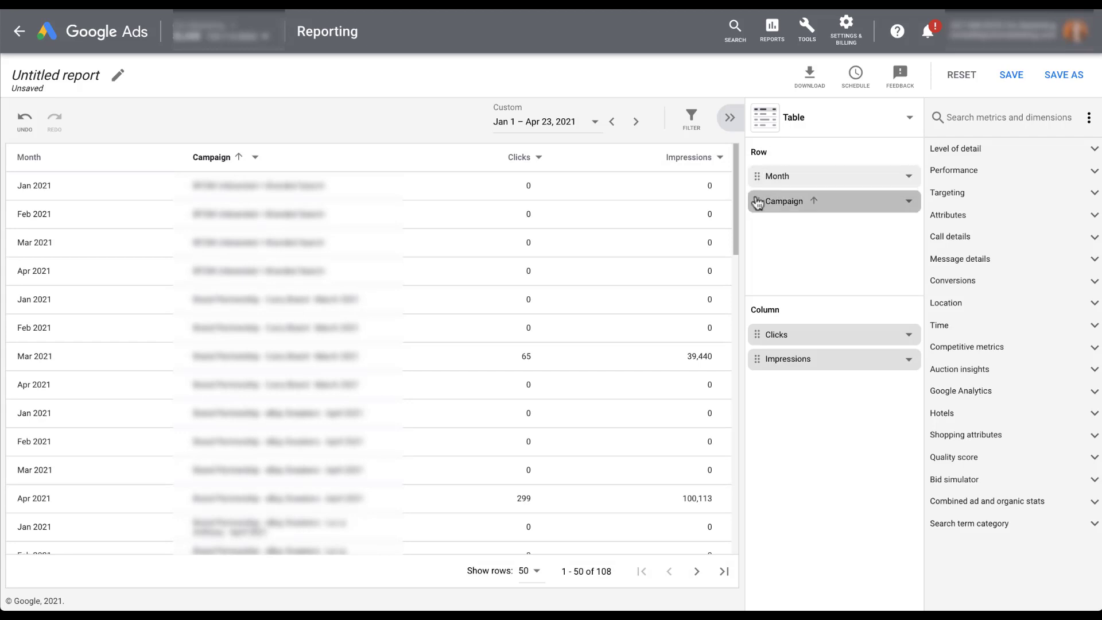
left_click_drag(757, 359, 758, 334)
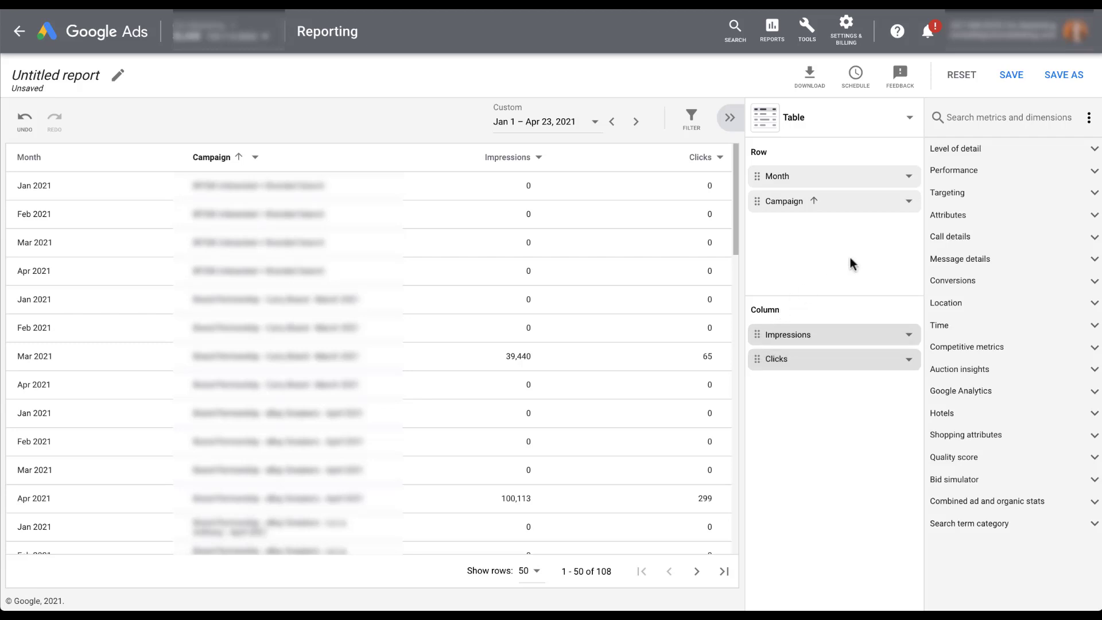
left_click(910, 202)
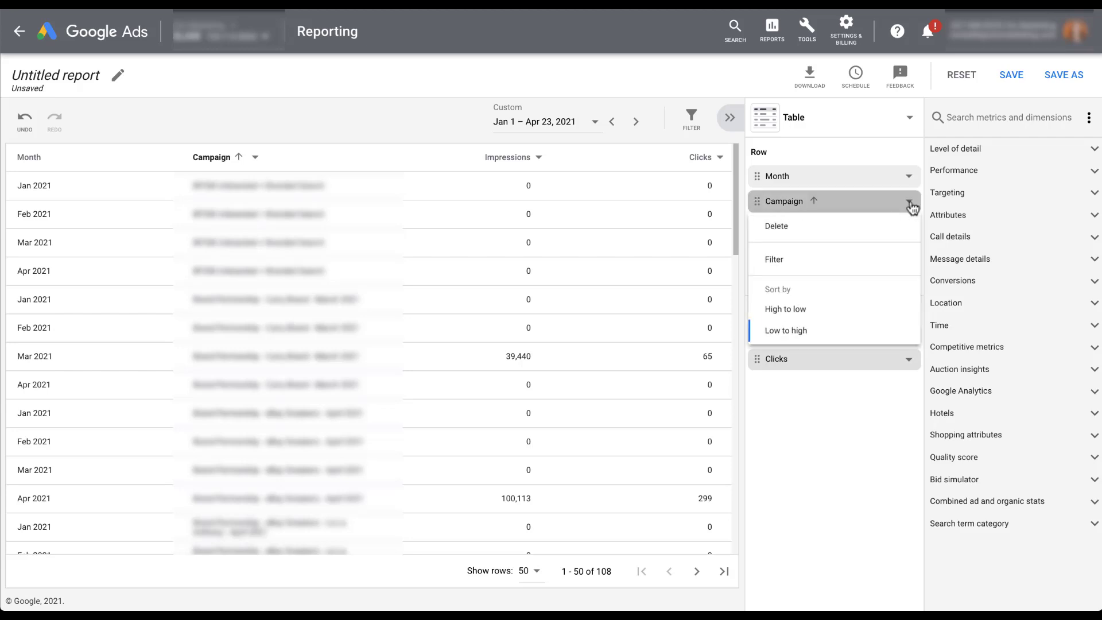
left_click(848, 232)
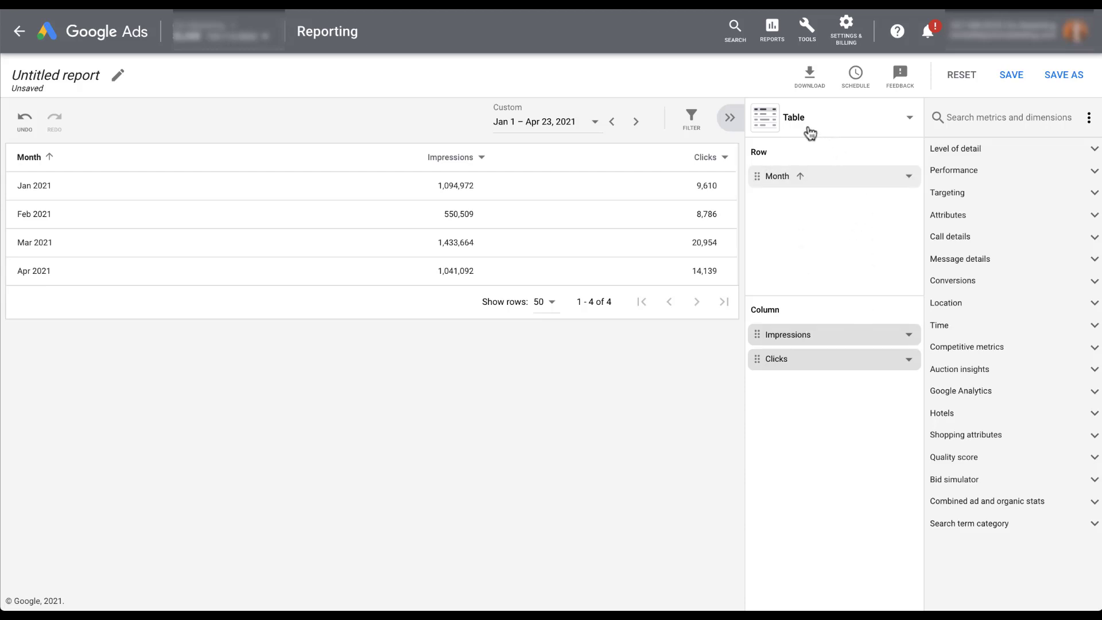
Step: Change the report to a bar chart and compare it with the custom y-axis off and on
left_click(912, 120)
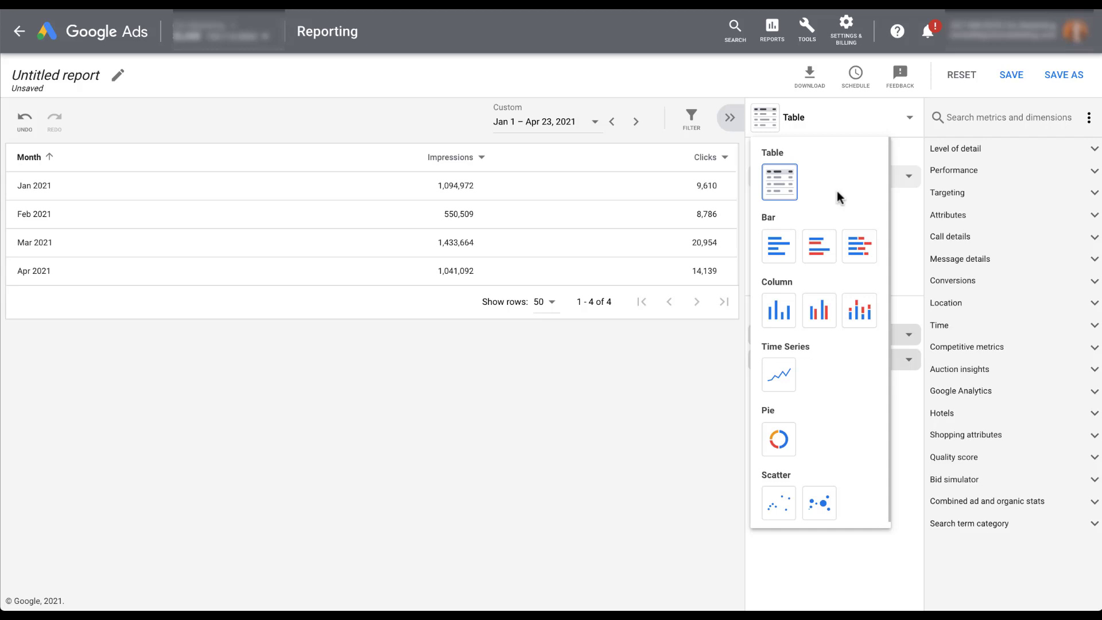
left_click(780, 253)
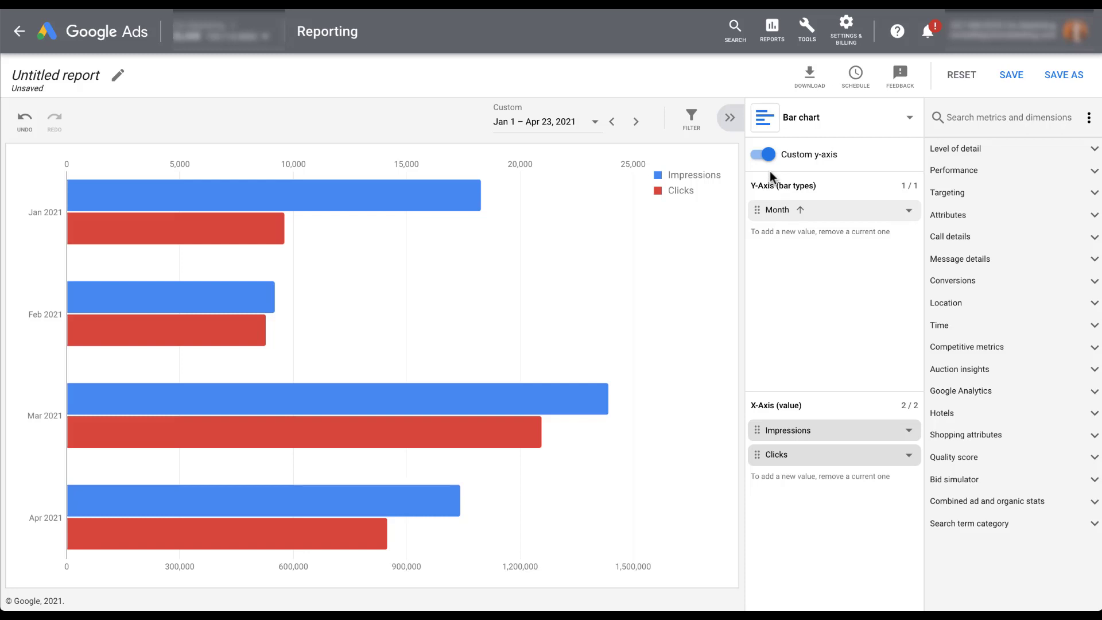
mouse_move(532, 420)
left_click(773, 162)
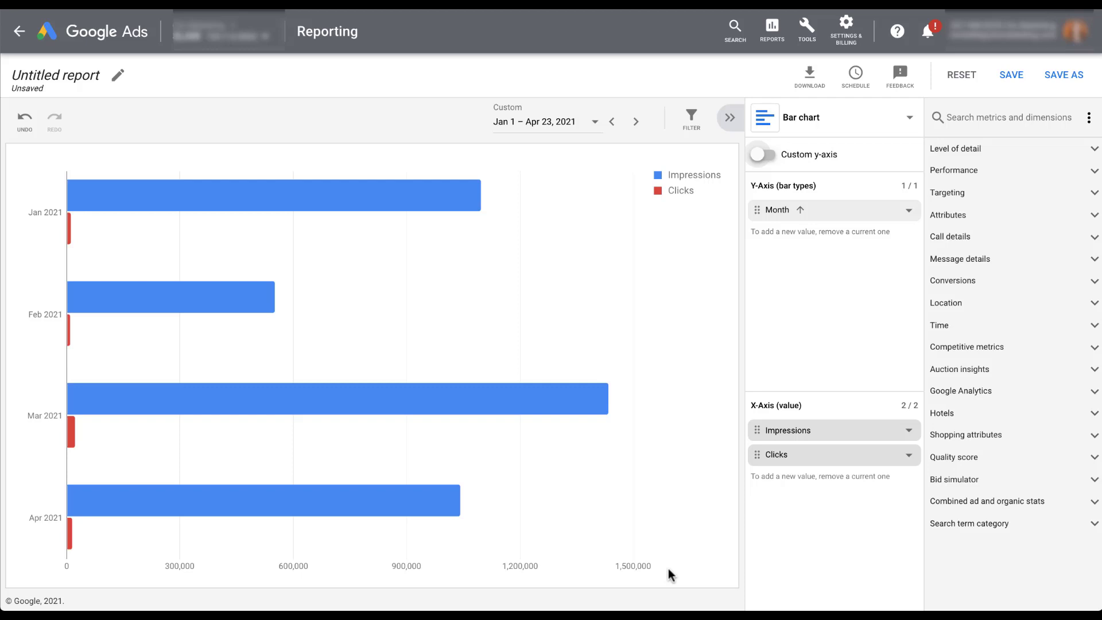
left_click(762, 164)
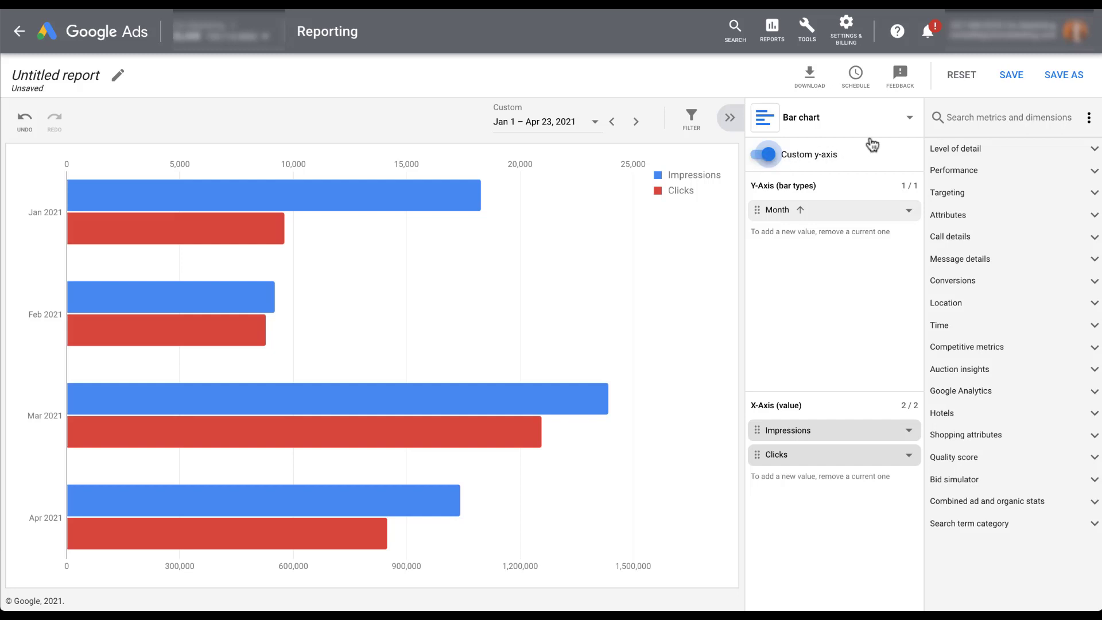
Step: Change the report to a time series line chart with a Daily interval
left_click(908, 119)
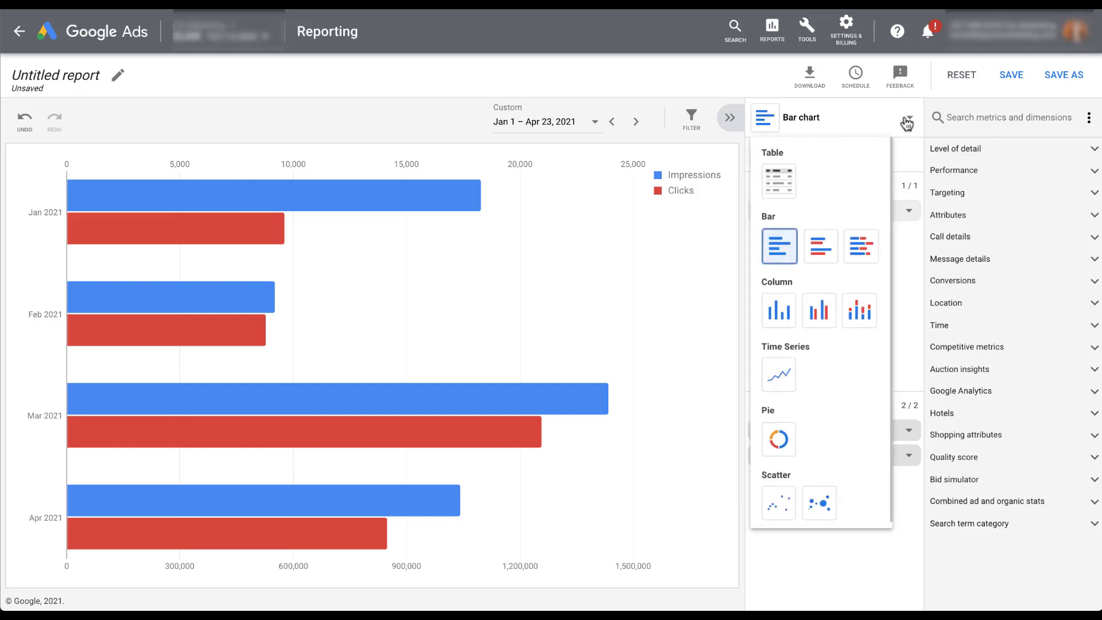
left_click(788, 378)
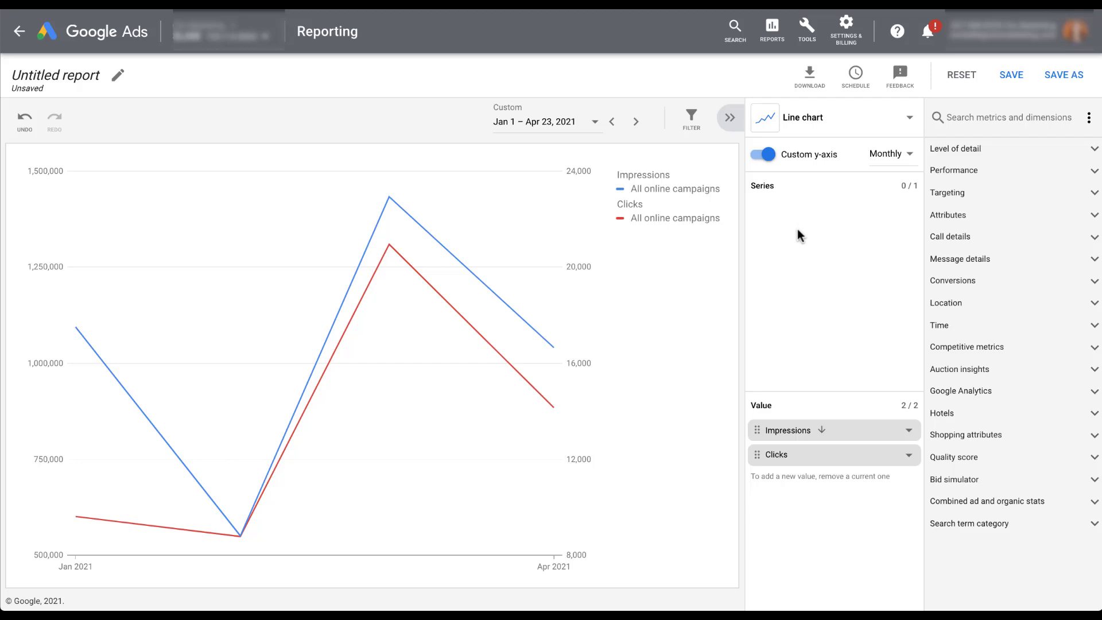
left_click(912, 155)
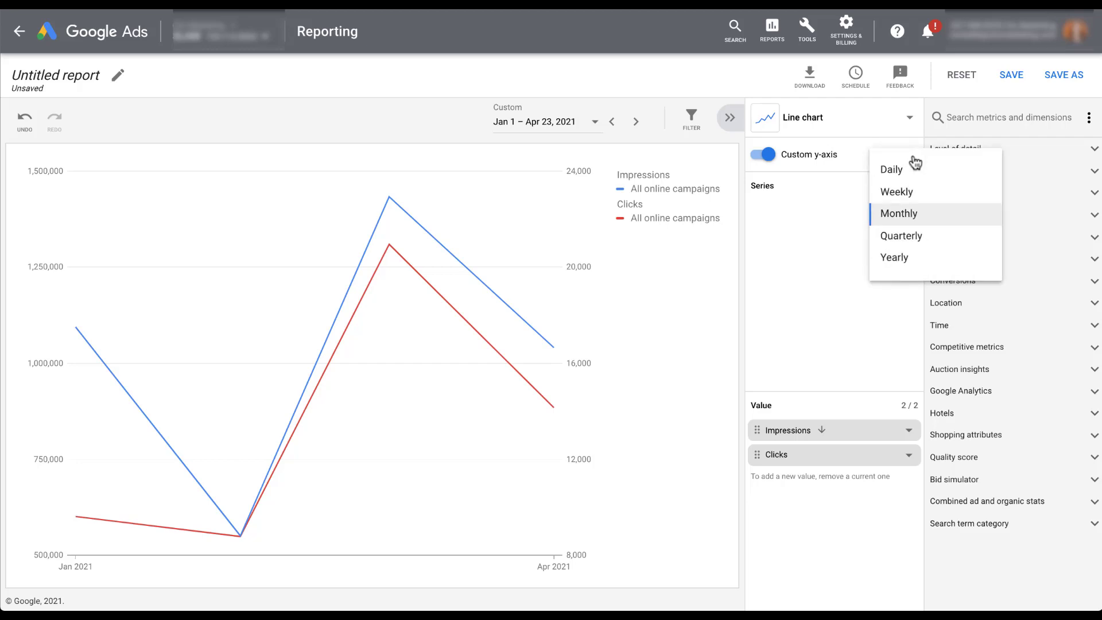
left_click(946, 178)
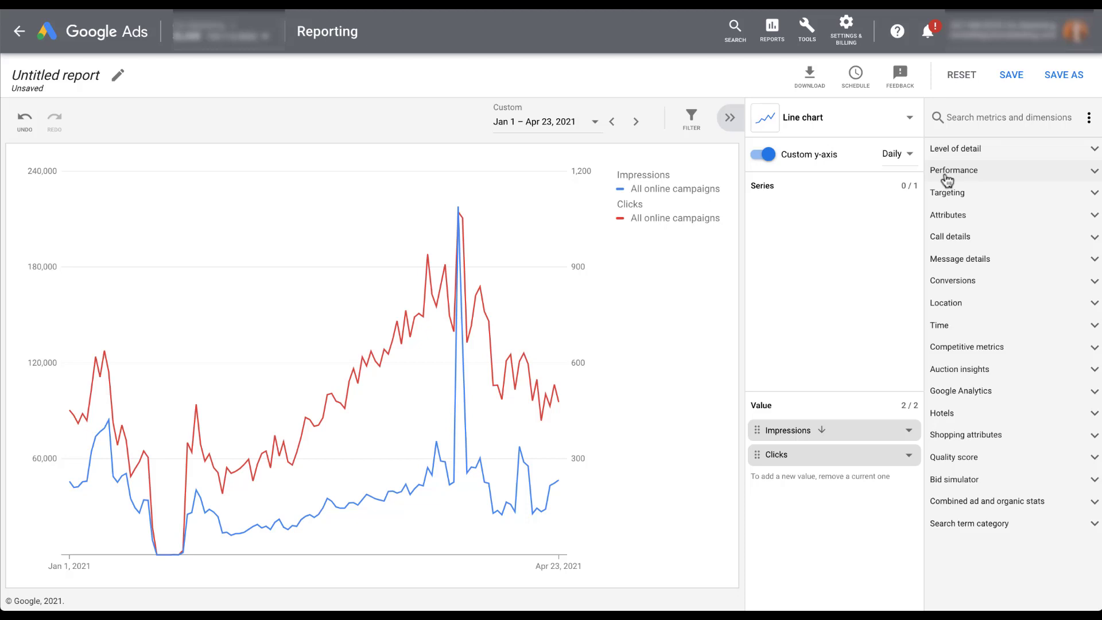
Step: Review the file formats offered for downloading the line chart
left_click(814, 87)
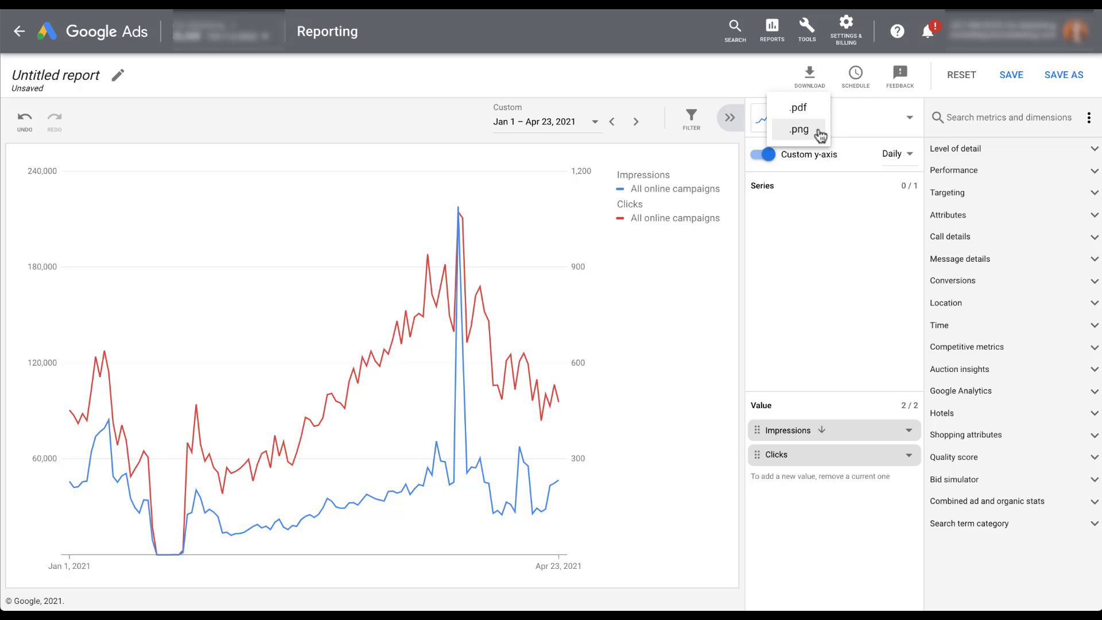
left_click(821, 136)
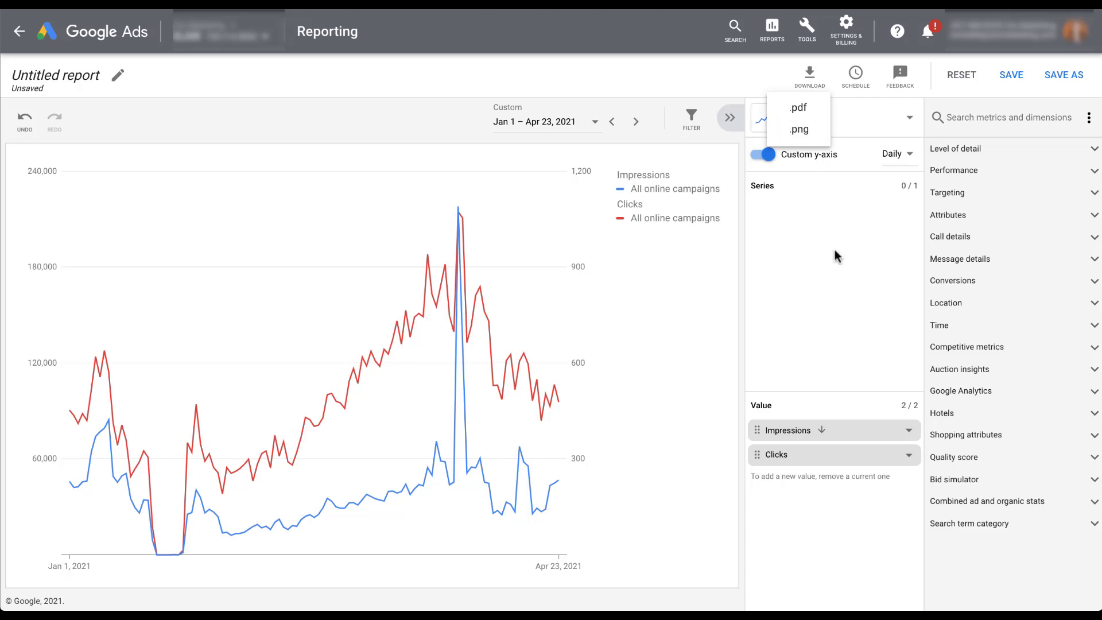
left_click(877, 605)
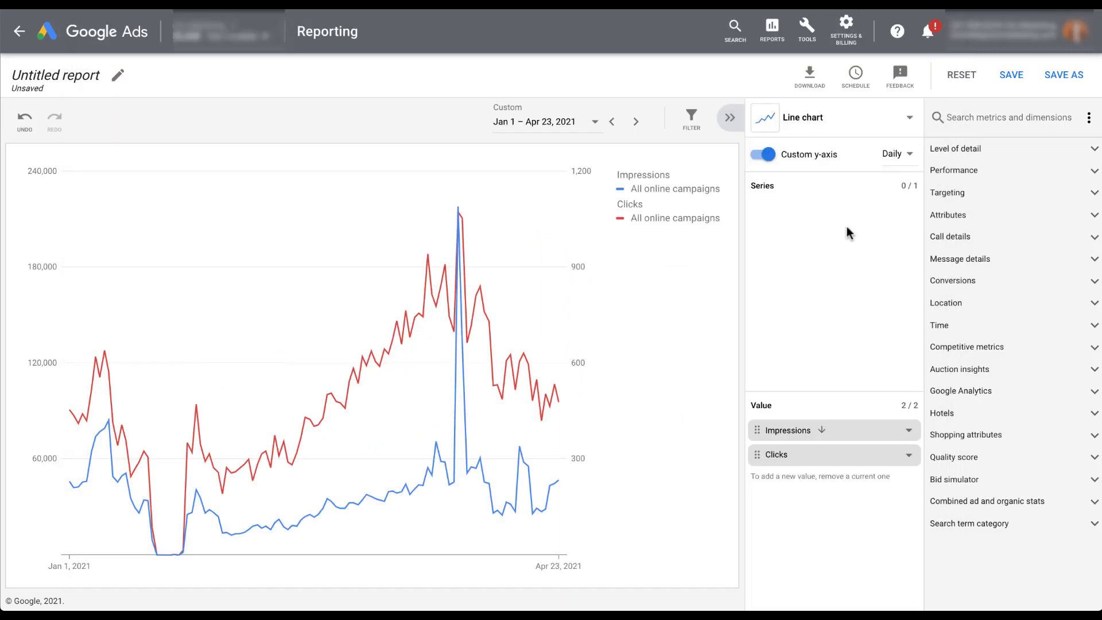
Step: Switch the report back to a table with Month as its row field, and view the available download formats
left_click(907, 121)
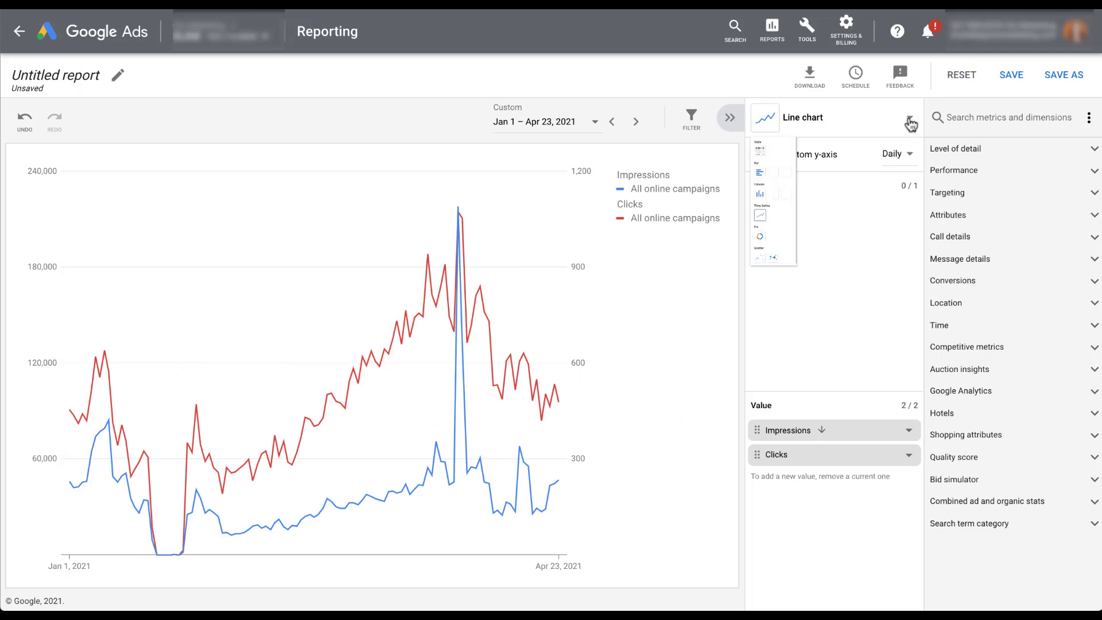
left_click(769, 179)
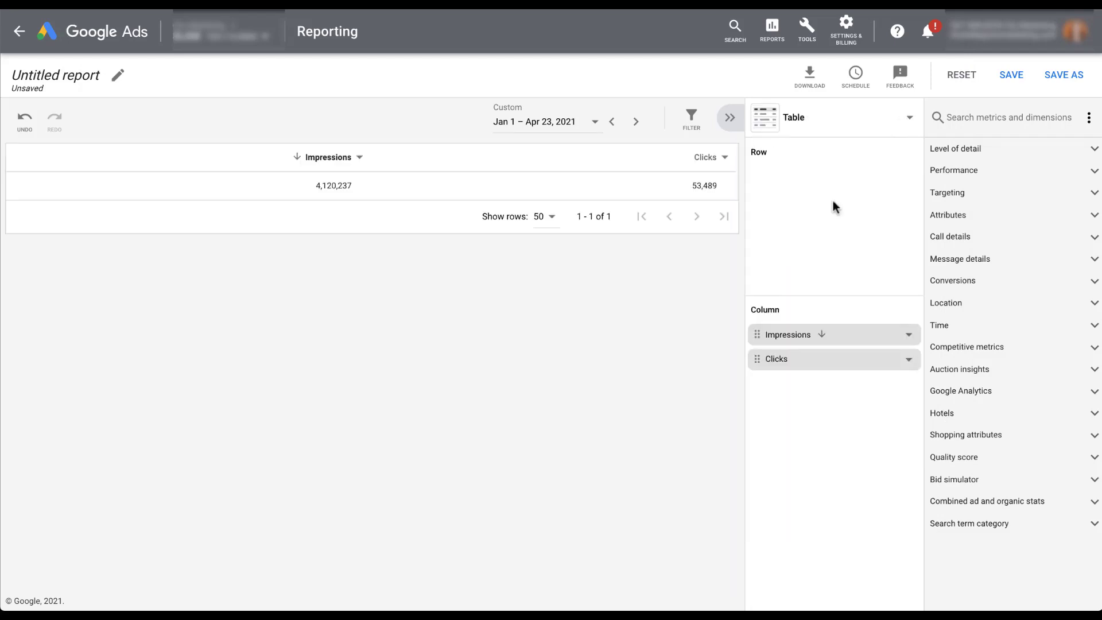
left_click(965, 118)
type("month")
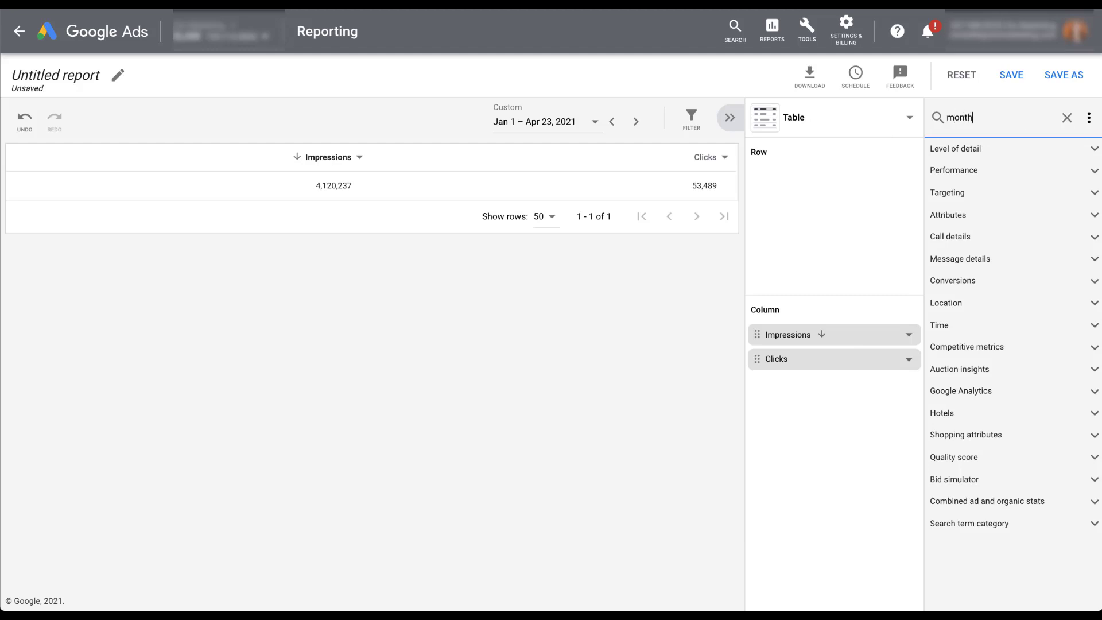
left_click_drag(964, 163, 859, 160)
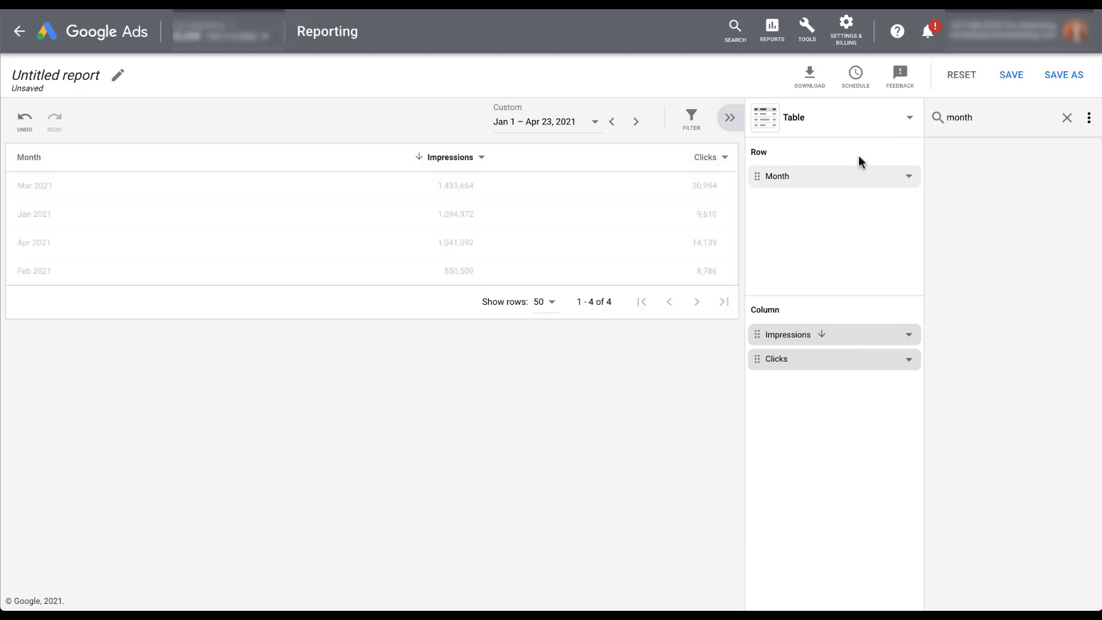
left_click(821, 90)
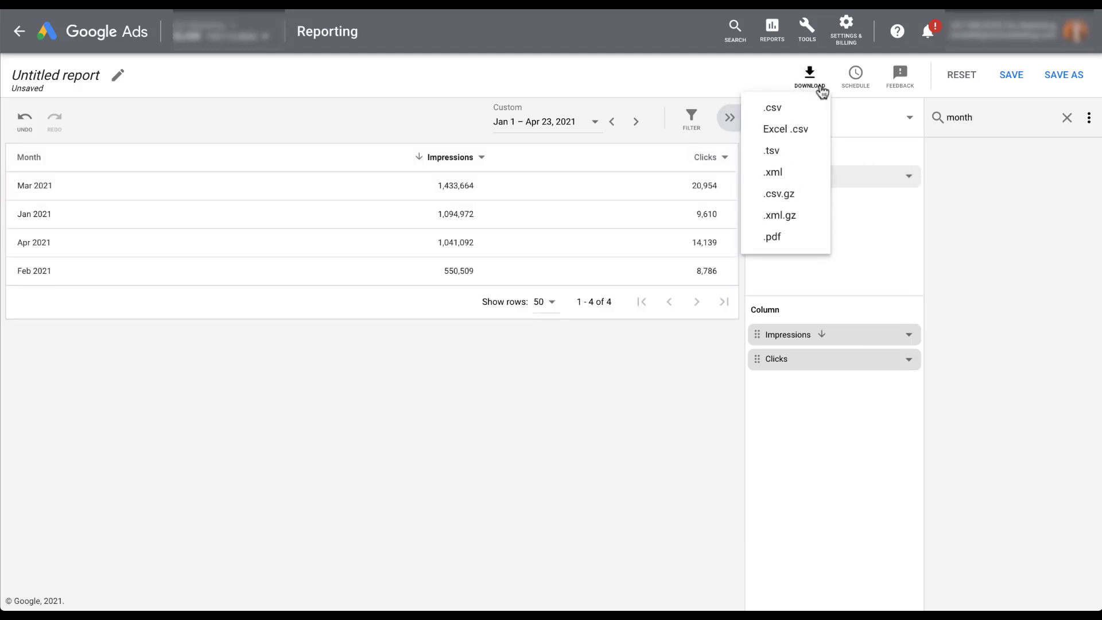
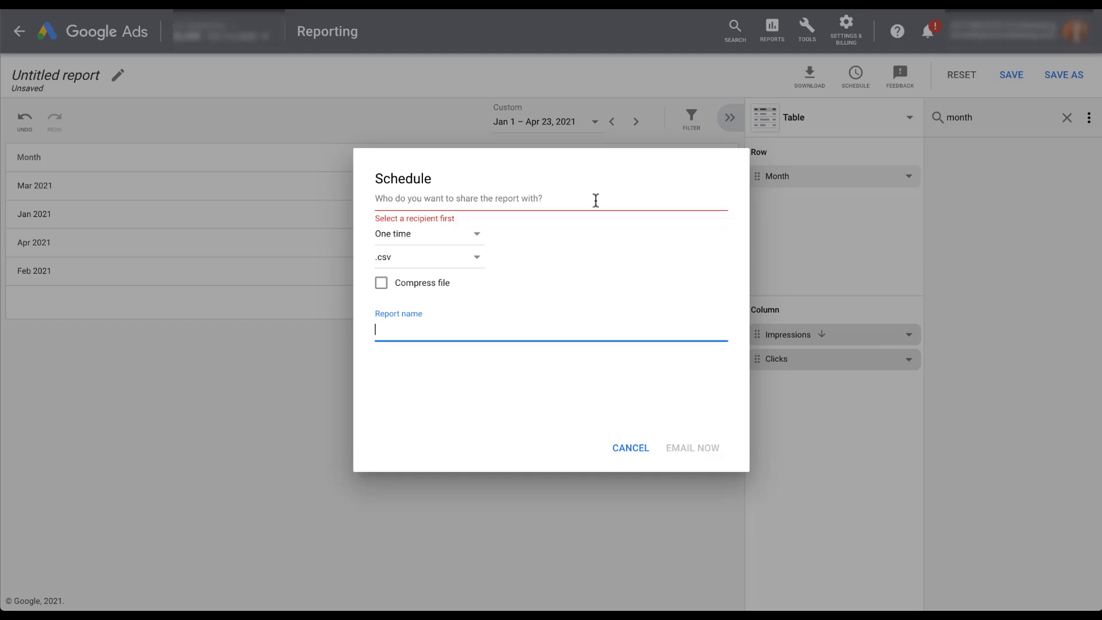
Step: Try a Weekly frequency for the report schedule and view the delivery time and weekday options
left_click(474, 235)
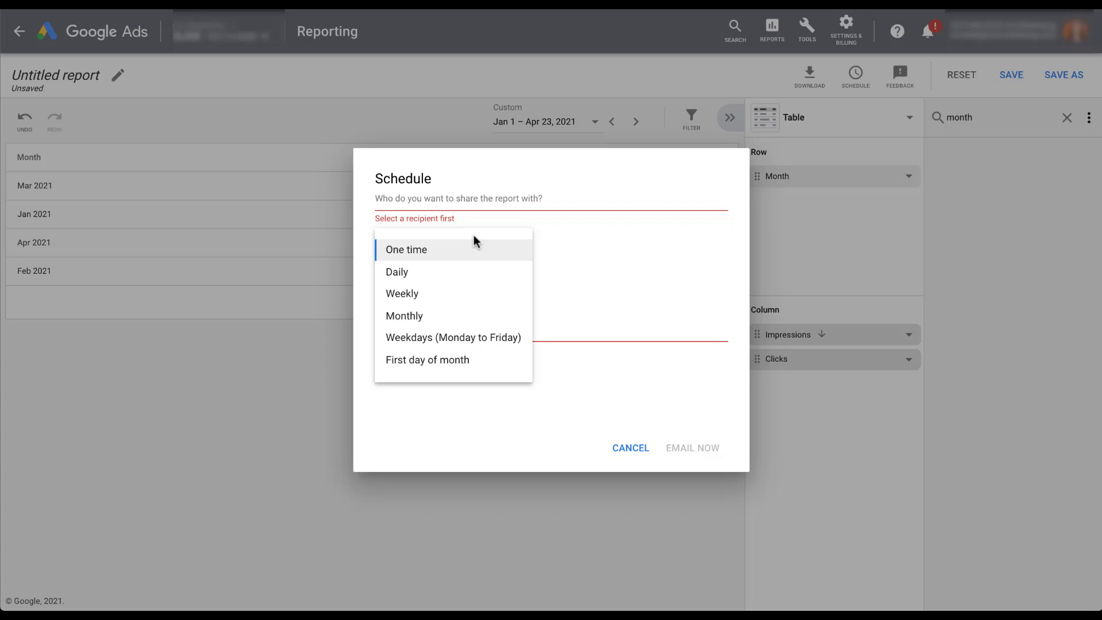
left_click(479, 295)
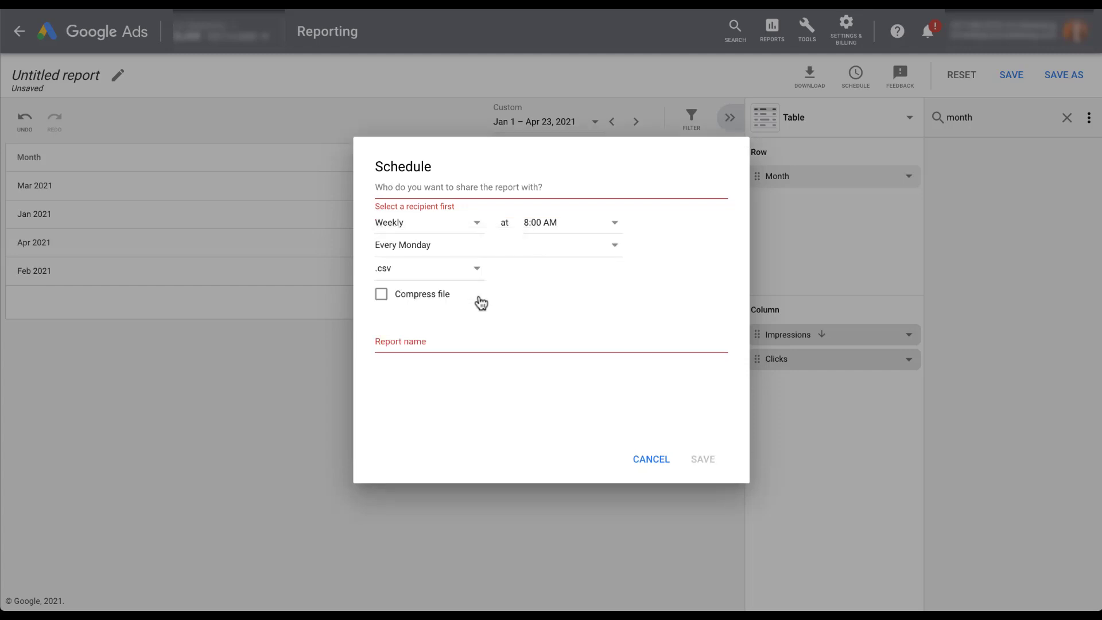
left_click(573, 227)
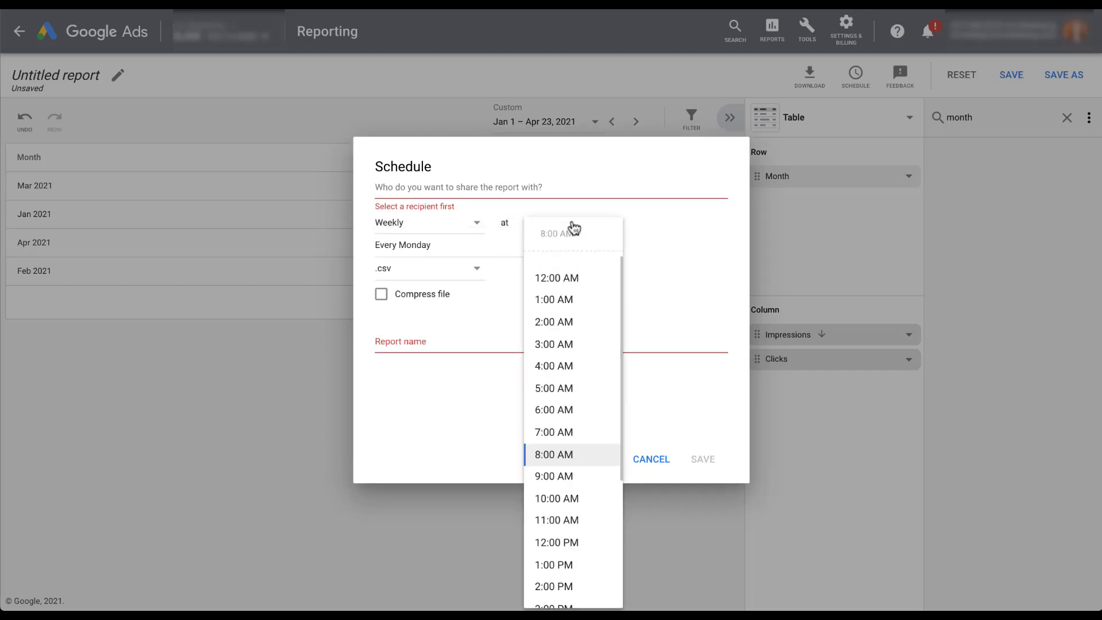
left_click(652, 235)
left_click(559, 257)
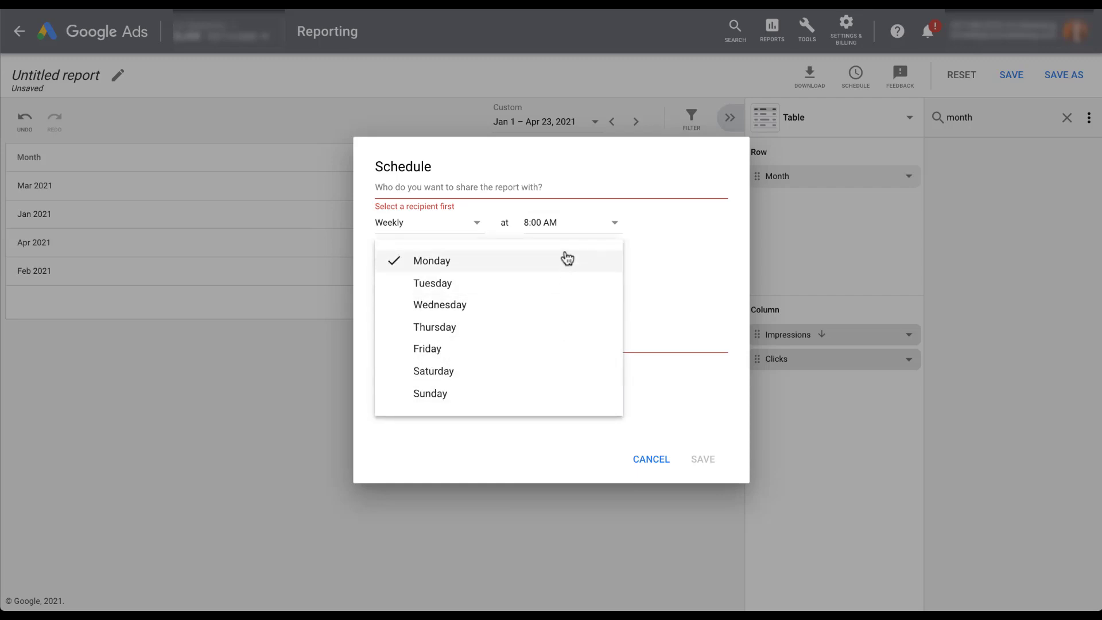
left_click(647, 252)
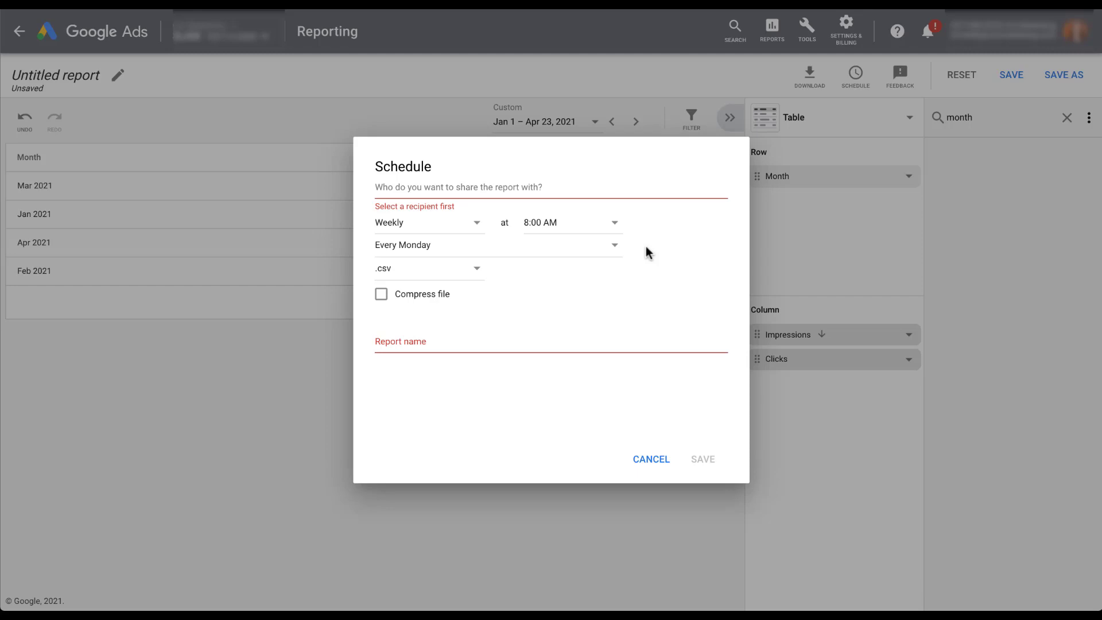
Step: View the schedule's file formats, try compressing the file, and discard the schedule
left_click(481, 274)
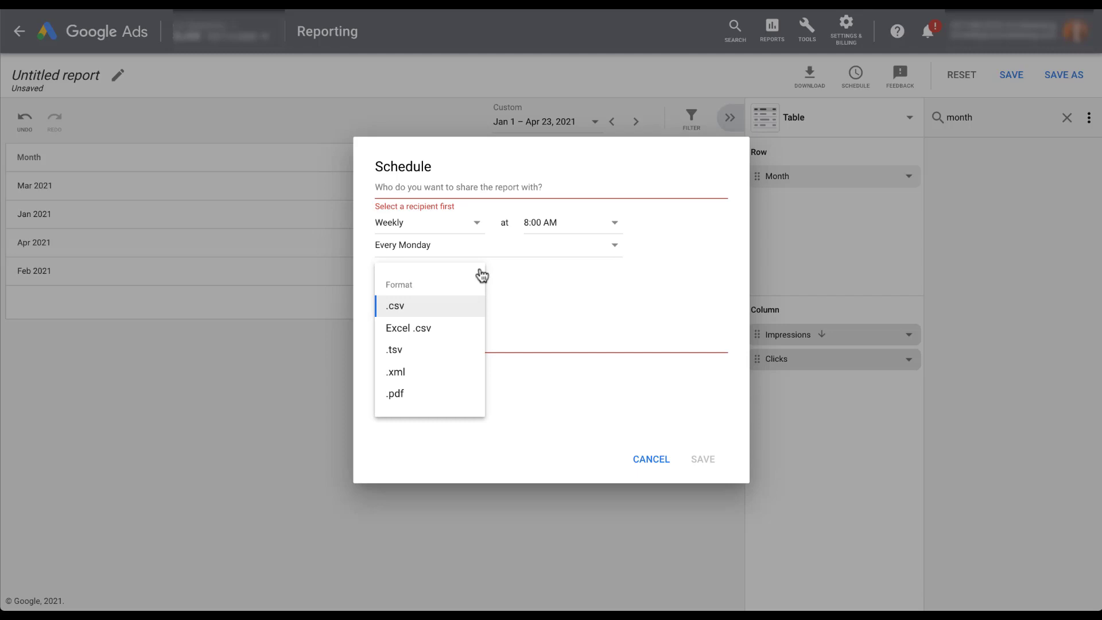
left_click(511, 278)
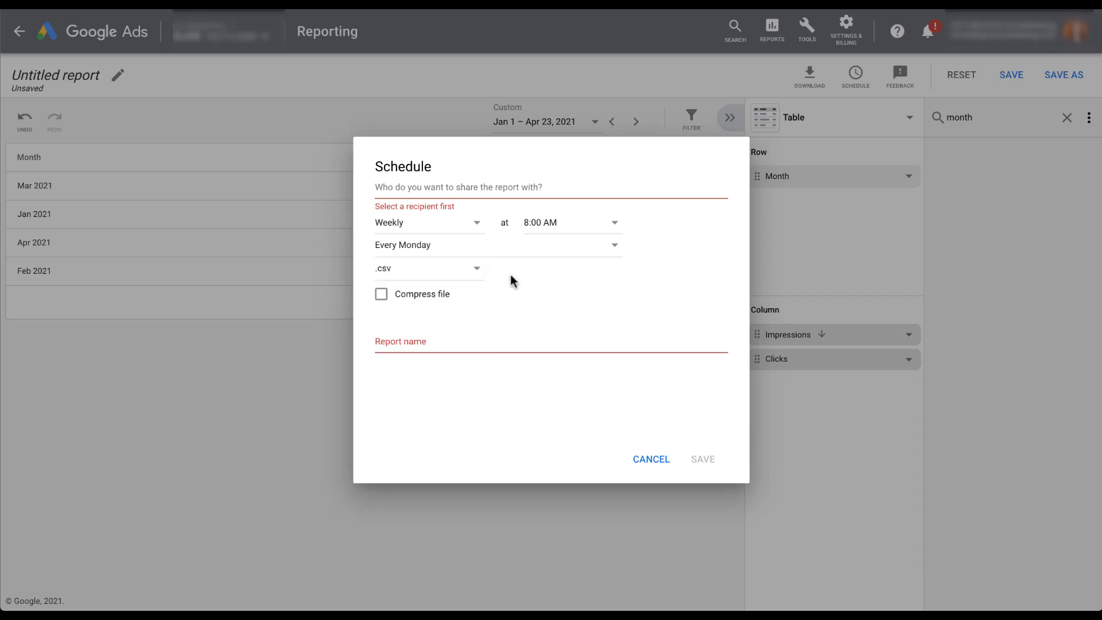
left_click(384, 297)
left_click(651, 461)
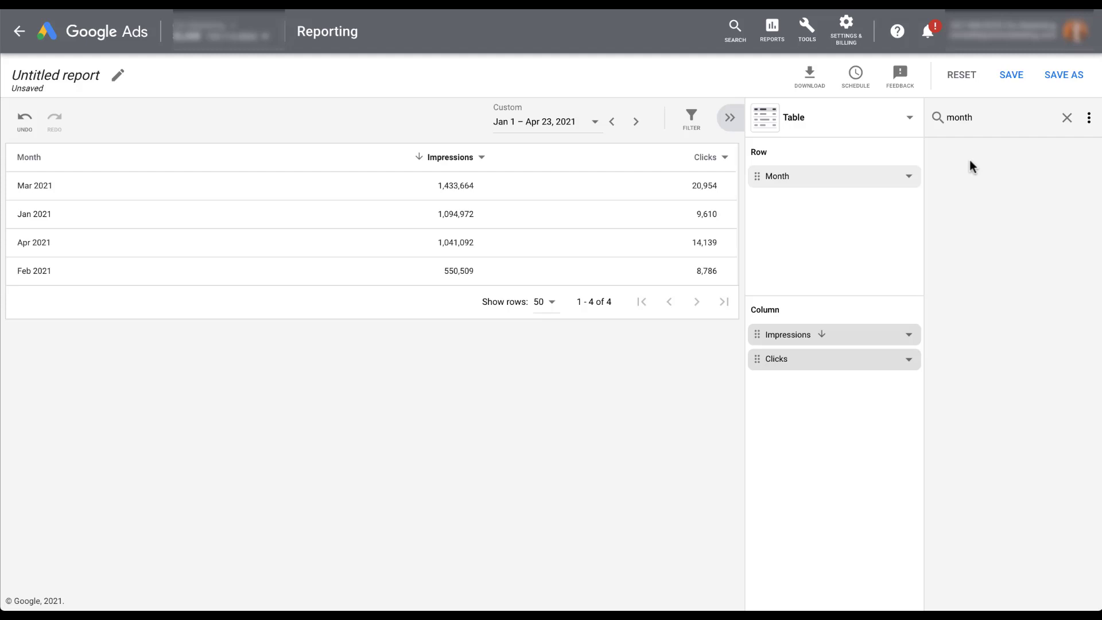
Step: Leave the untitled report without saving it and open the full list of predefined reports
left_click(20, 34)
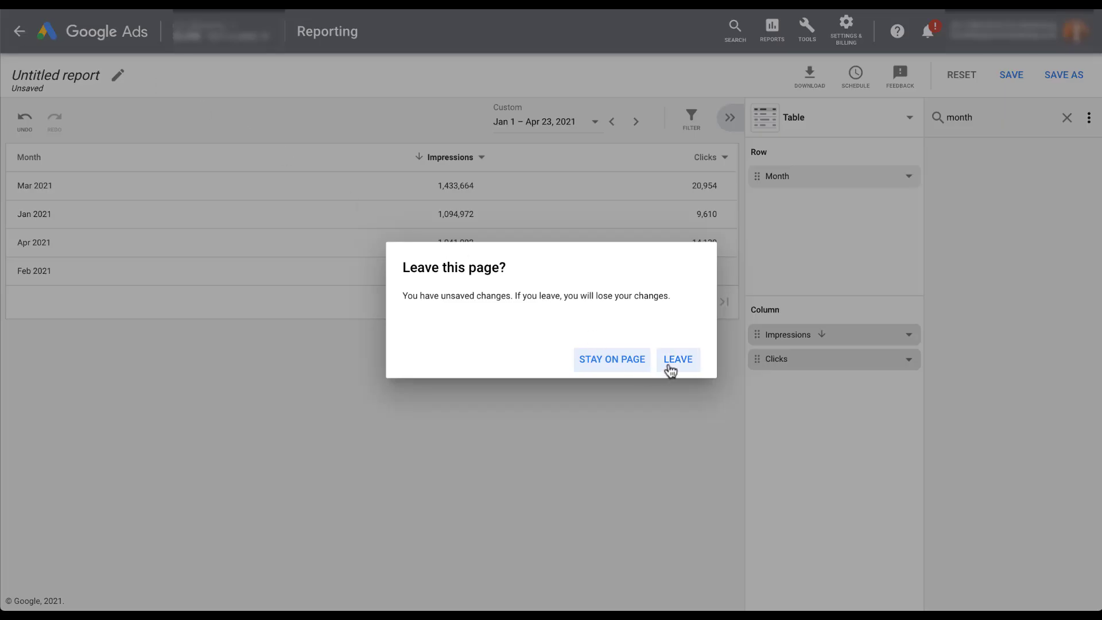
left_click(670, 367)
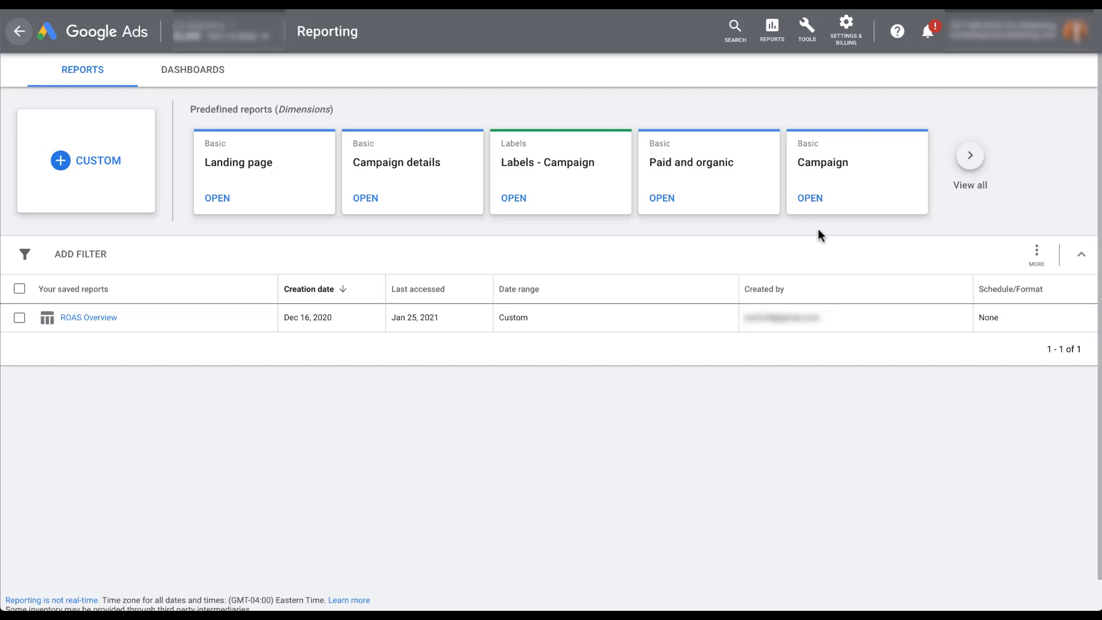
left_click(971, 156)
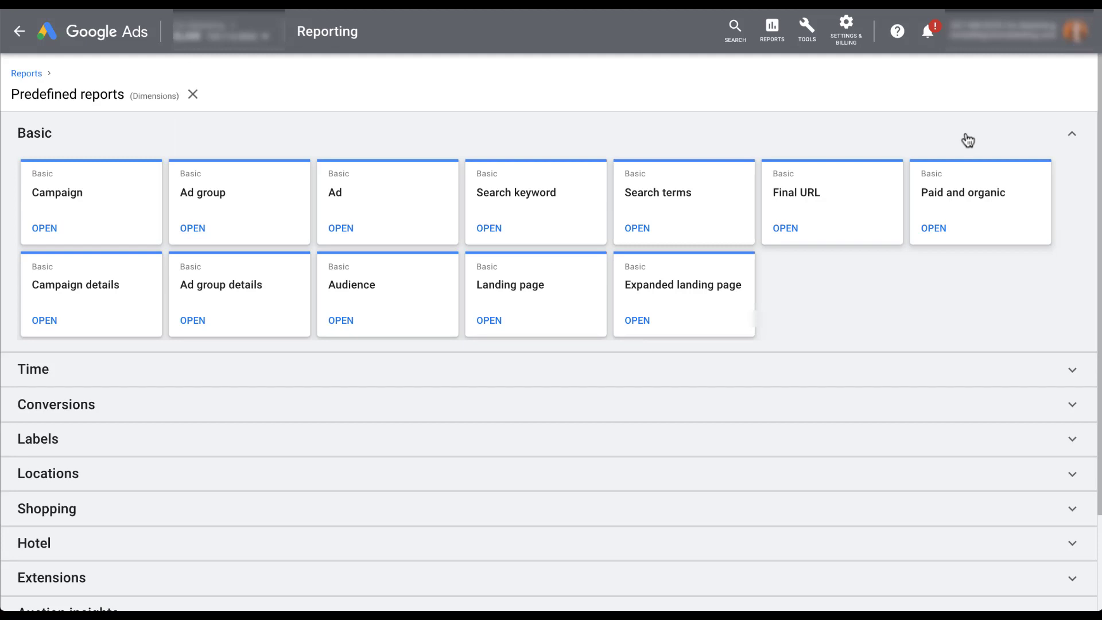
Step: Collapse the Basic group and browse the predefined reports under Extensions, Shopping and Conversions
left_click(1067, 138)
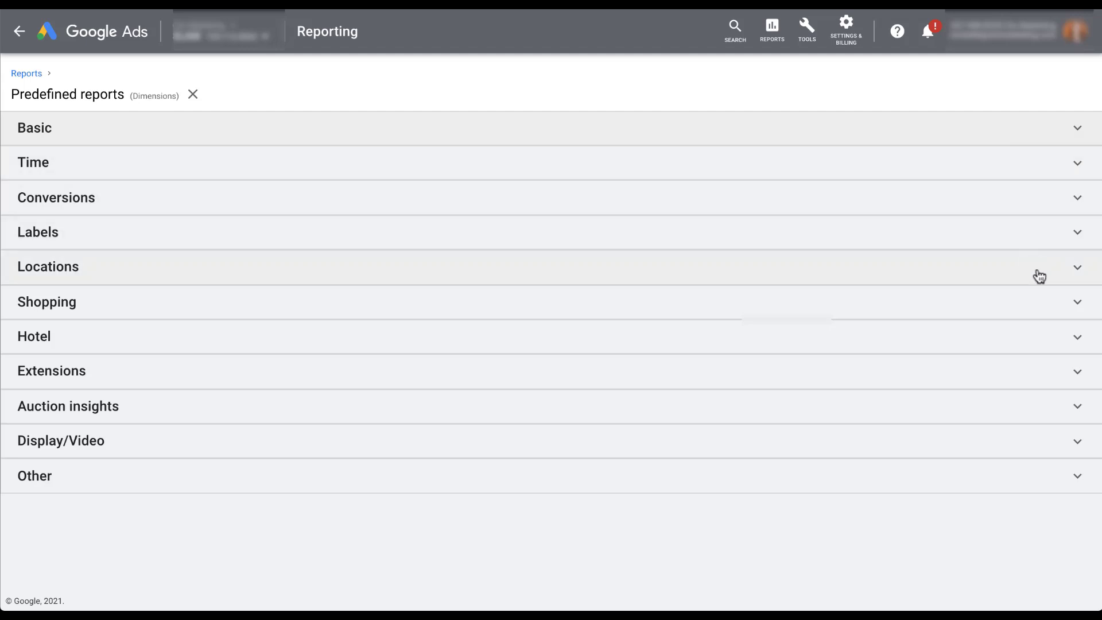
left_click(1078, 374)
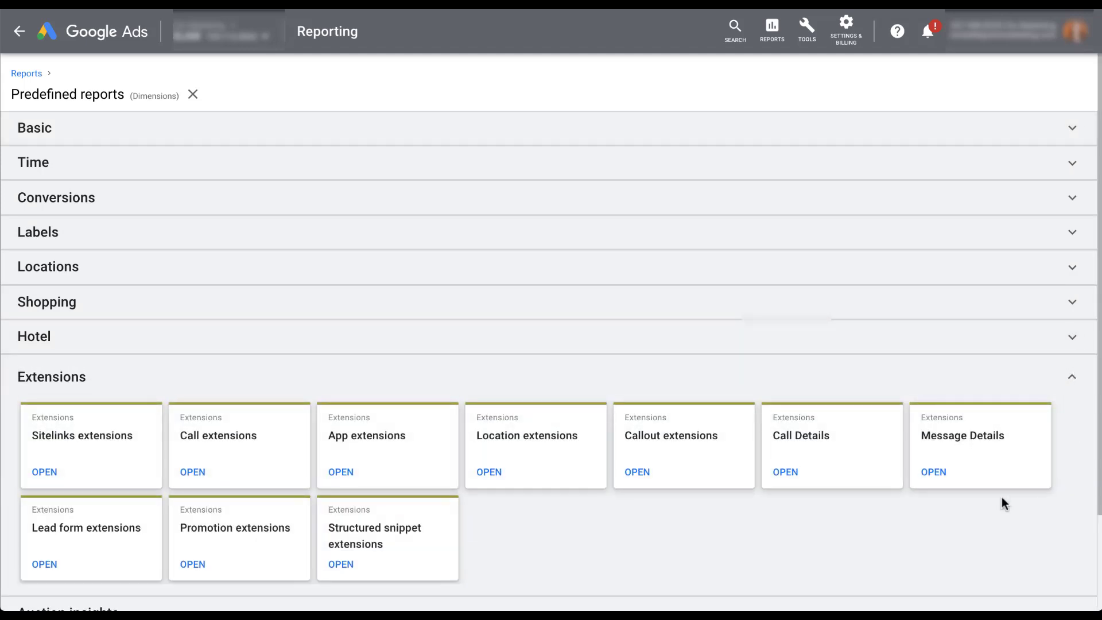
scroll(1001, 498, "down", 1)
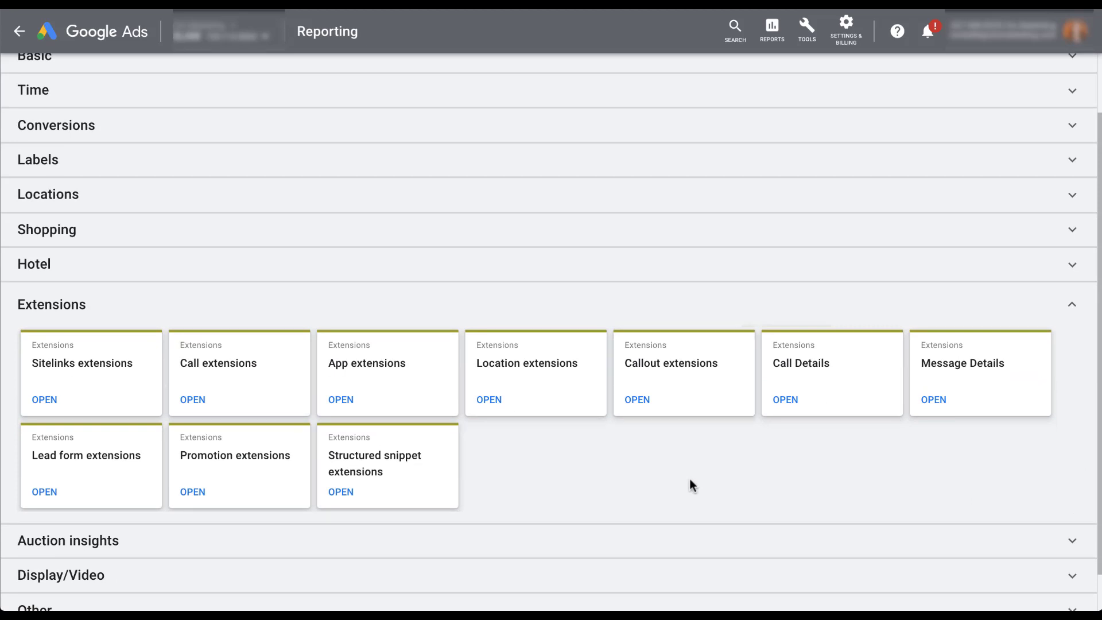
left_click(1073, 230)
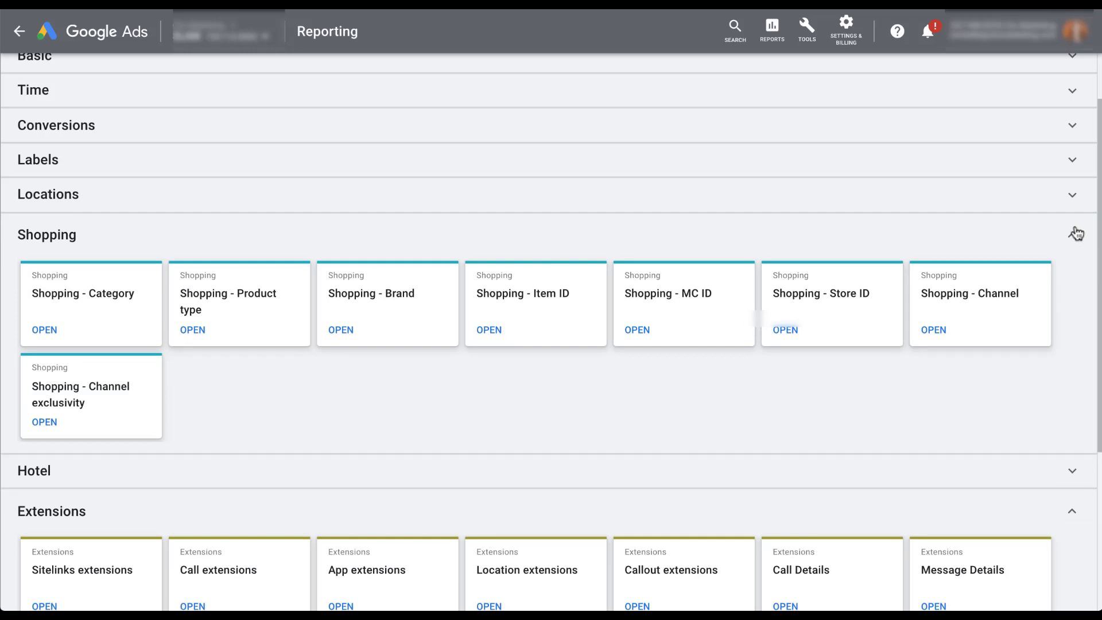
scroll(1077, 233, "up", 2)
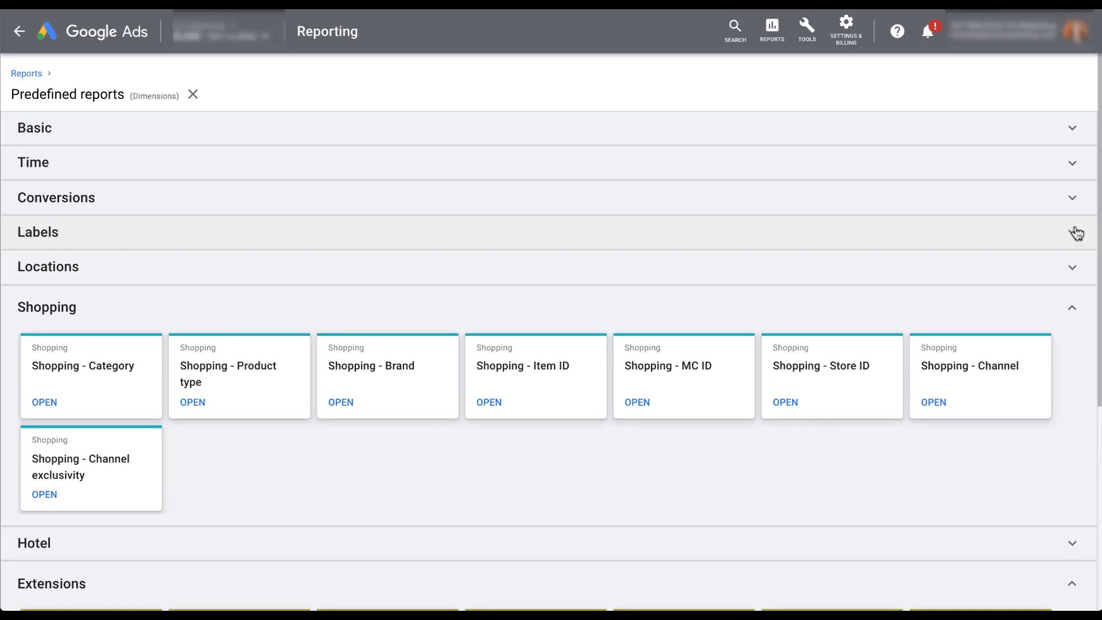
left_click(1073, 200)
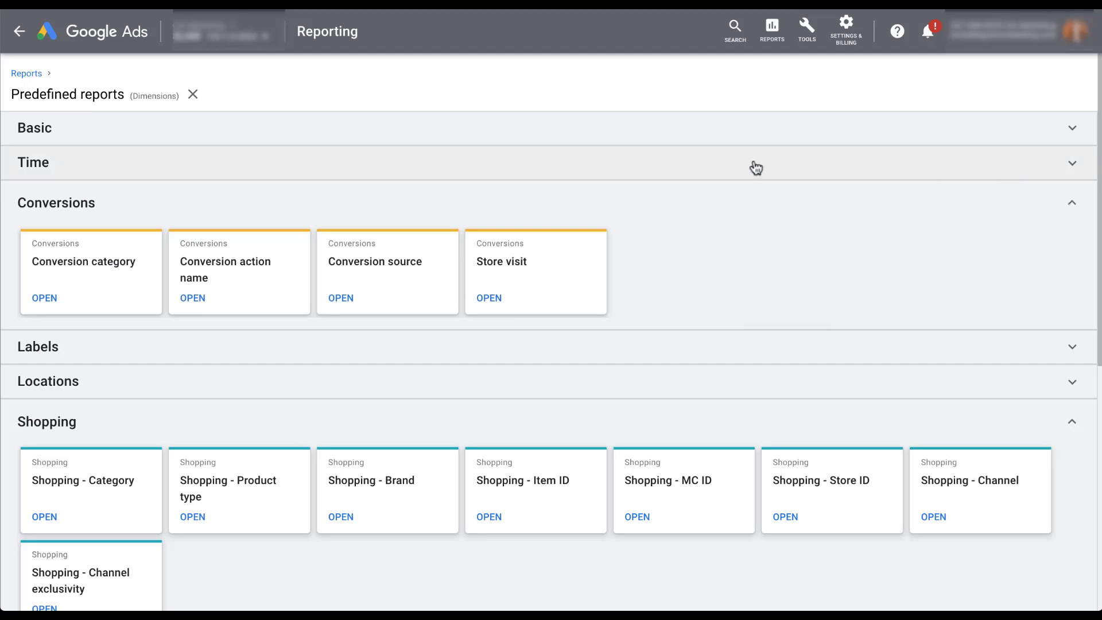
left_click(241, 280)
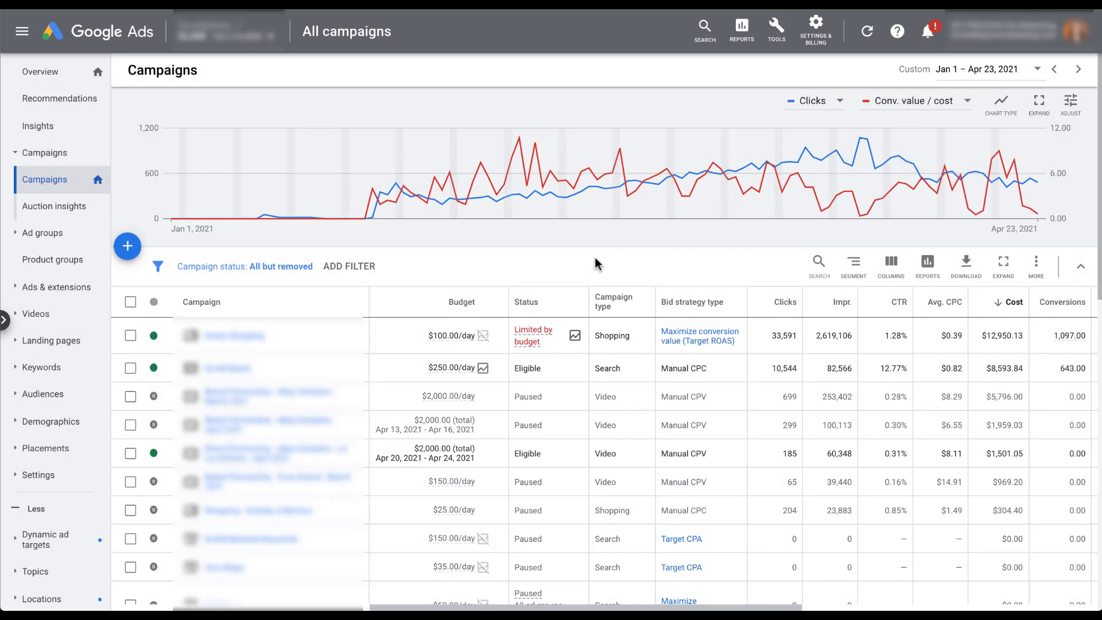
Step: From the Campaigns table, open the Basic predefined report named Campaign and accept the notice about removed filters
left_click(928, 264)
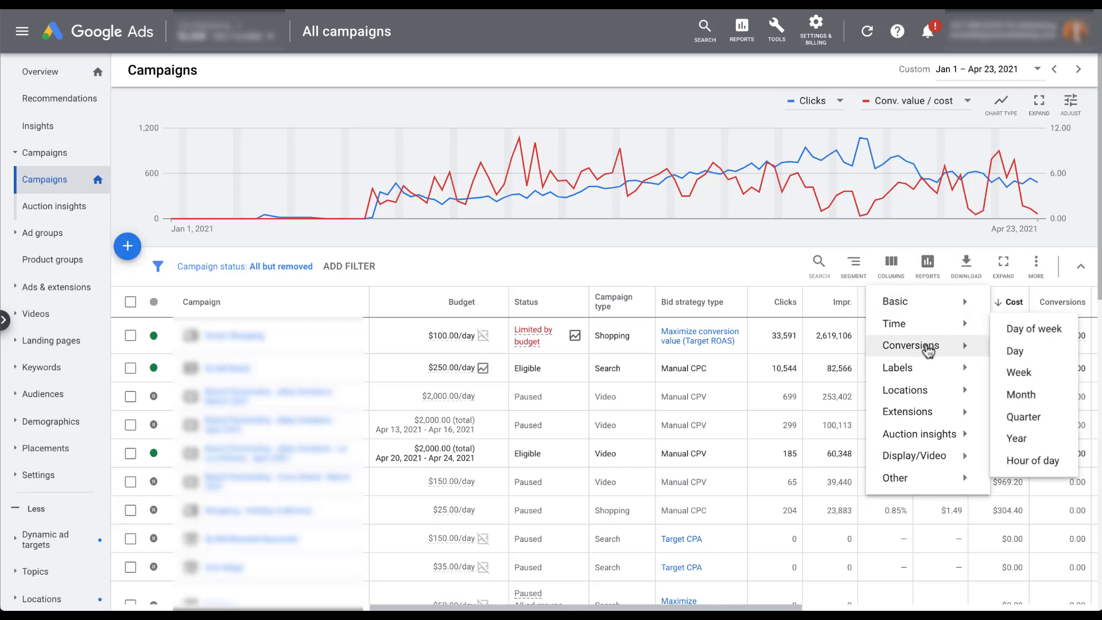
mouse_move(921, 439)
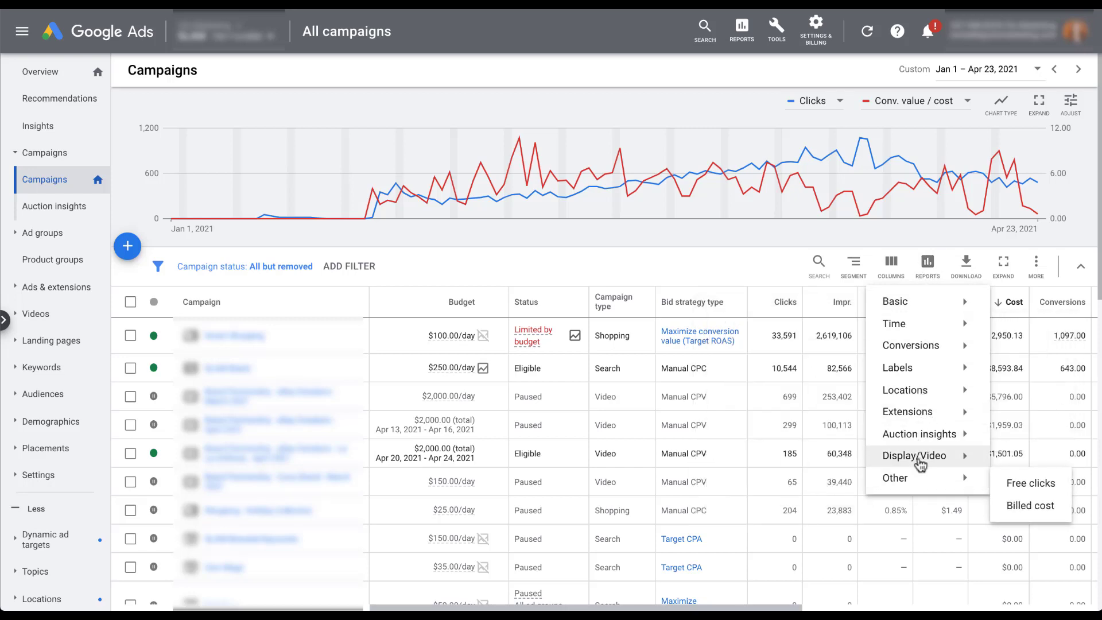
mouse_move(935, 310)
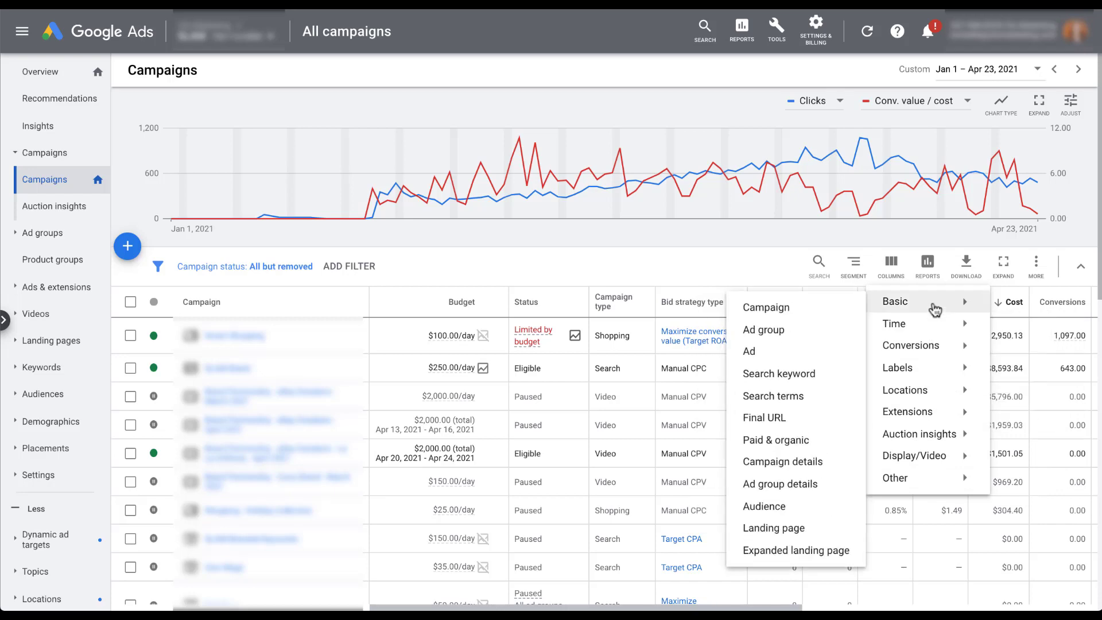
left_click(816, 315)
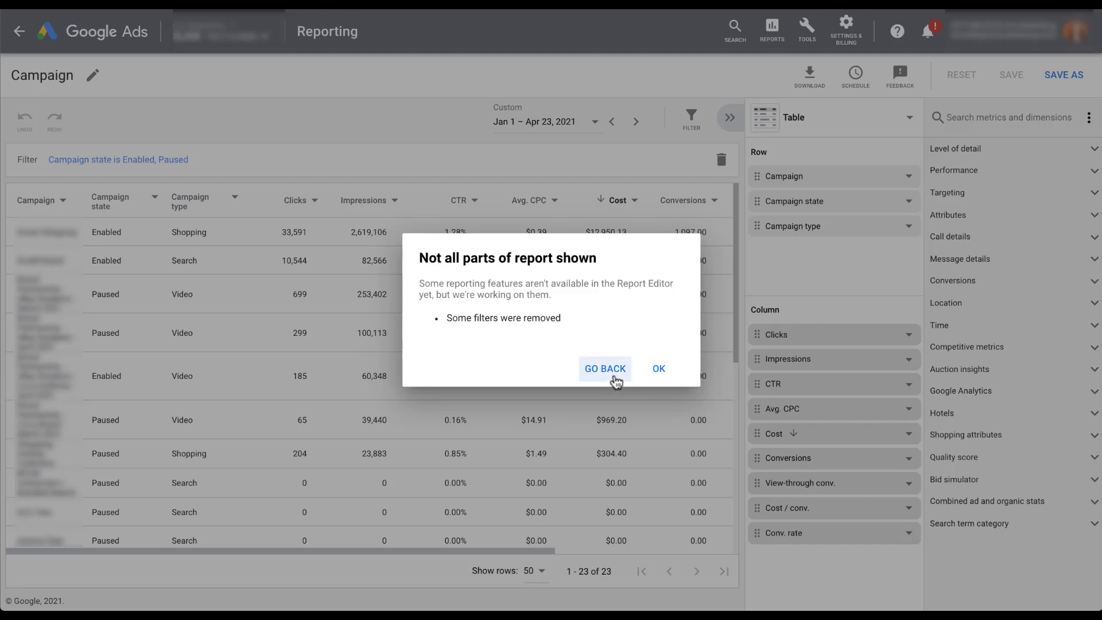
left_click(661, 370)
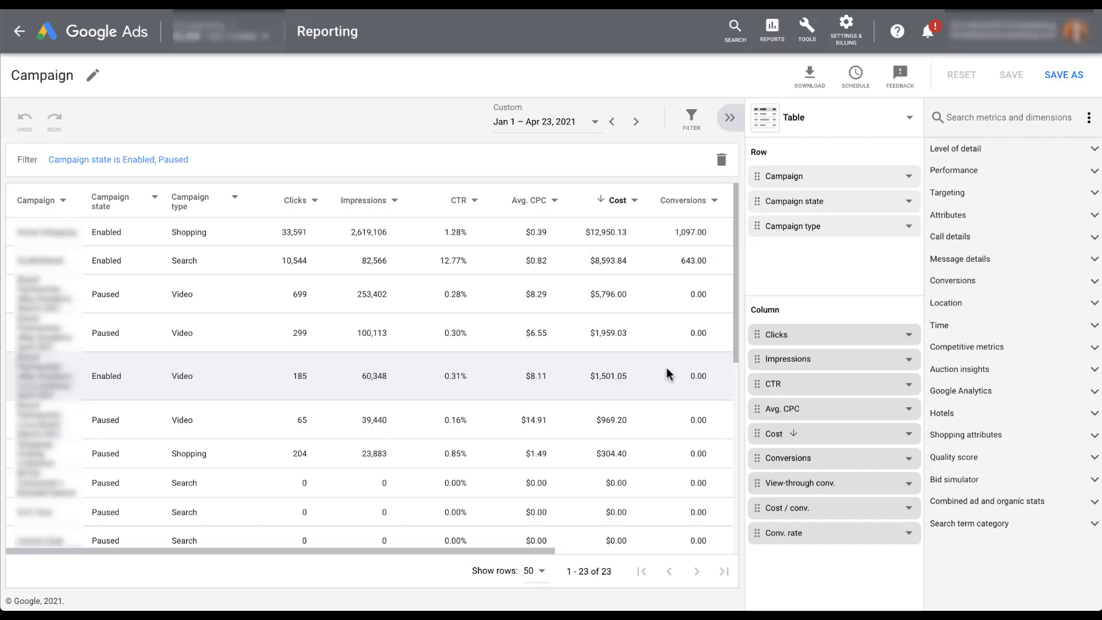